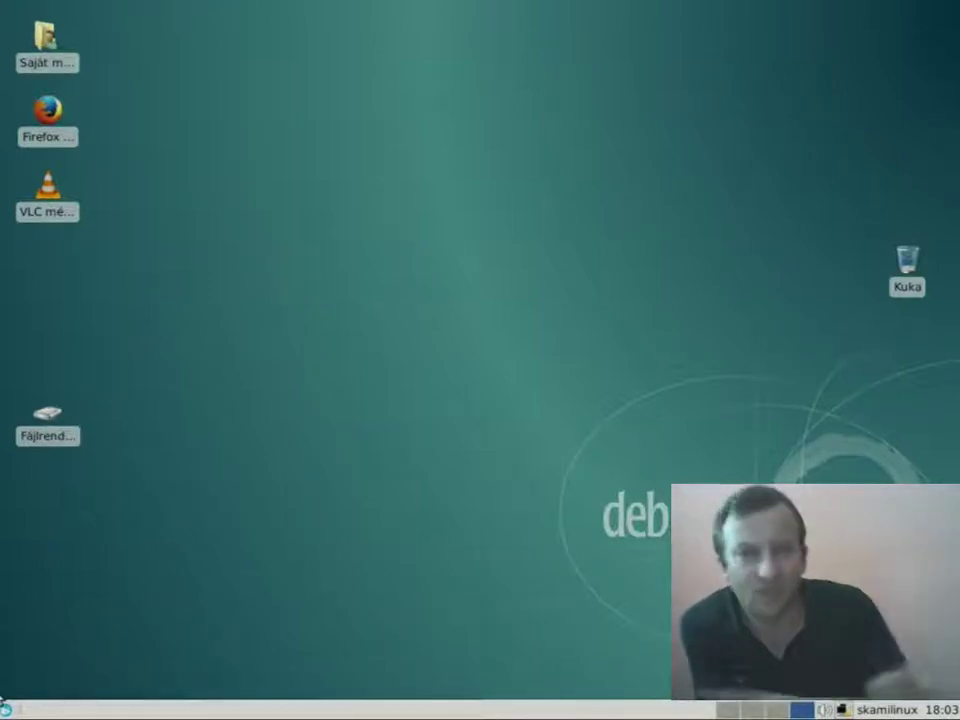
Open the file manager and a terminal window from the applications menu
left_click(5, 708)
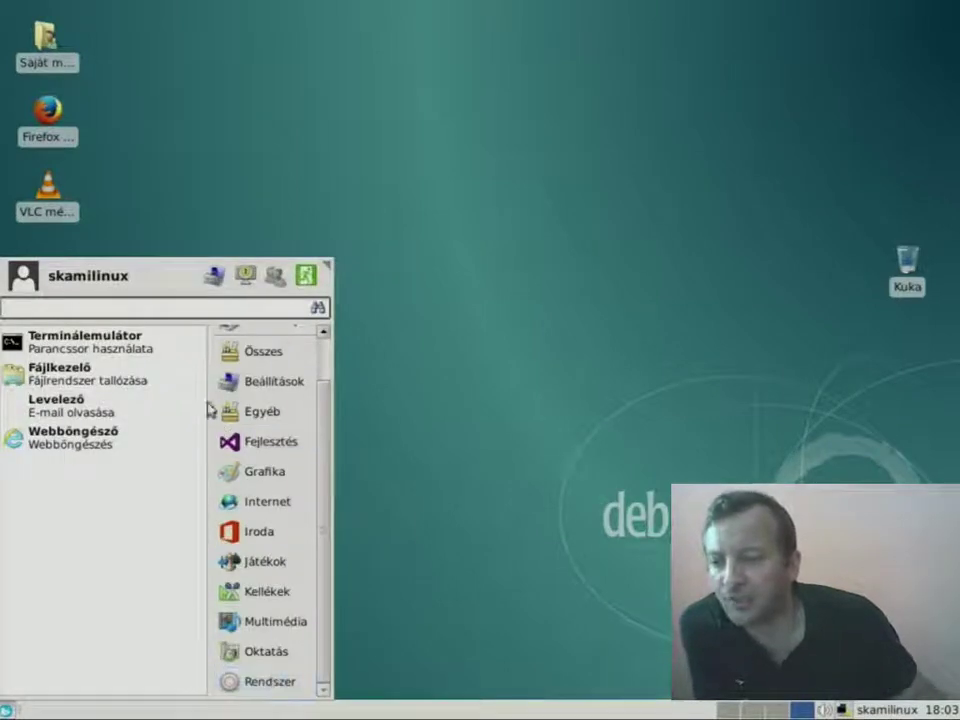
left_click(146, 368)
left_click(5, 708)
left_click(197, 337)
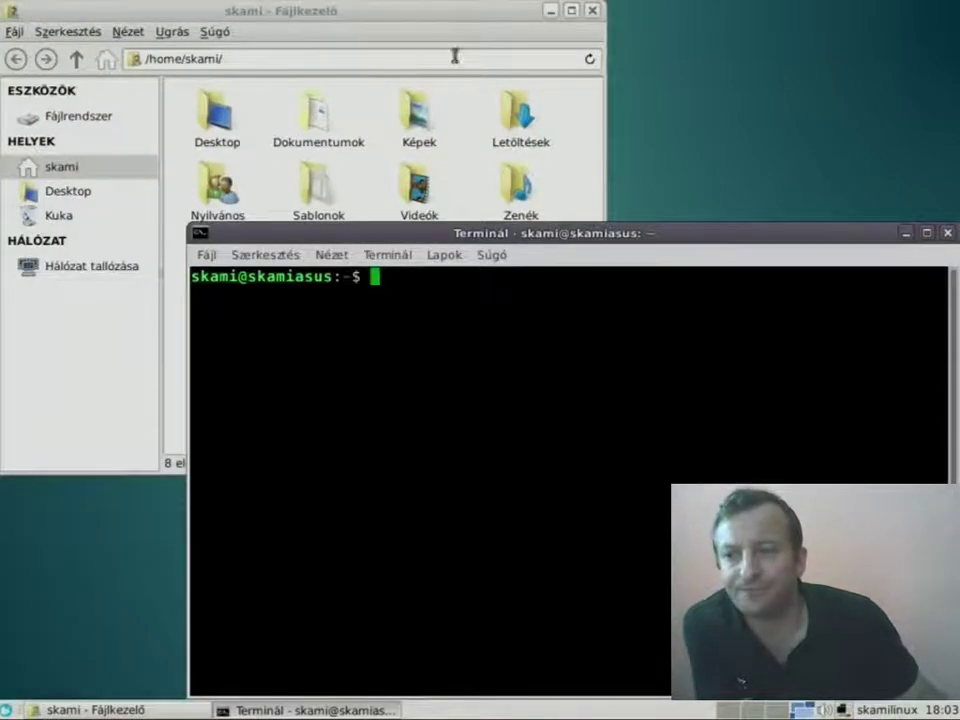
View the contents of the Letöltések folder in the file manager and return to the home folder
left_click(457, 22)
left_click(512, 116)
double_click(512, 116)
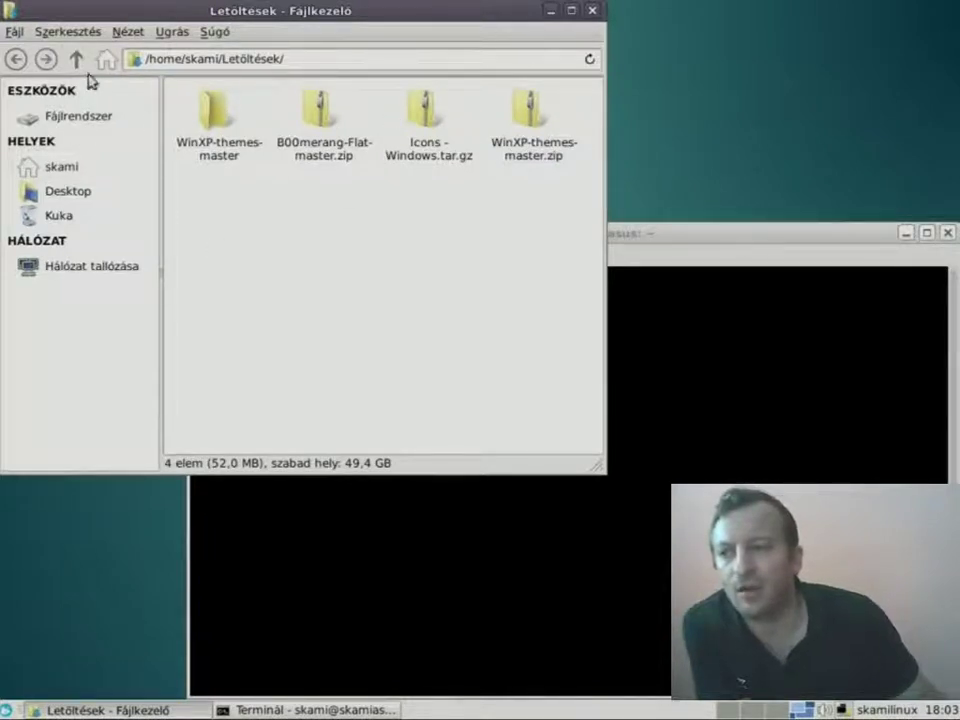
left_click(440, 133)
left_click(76, 59)
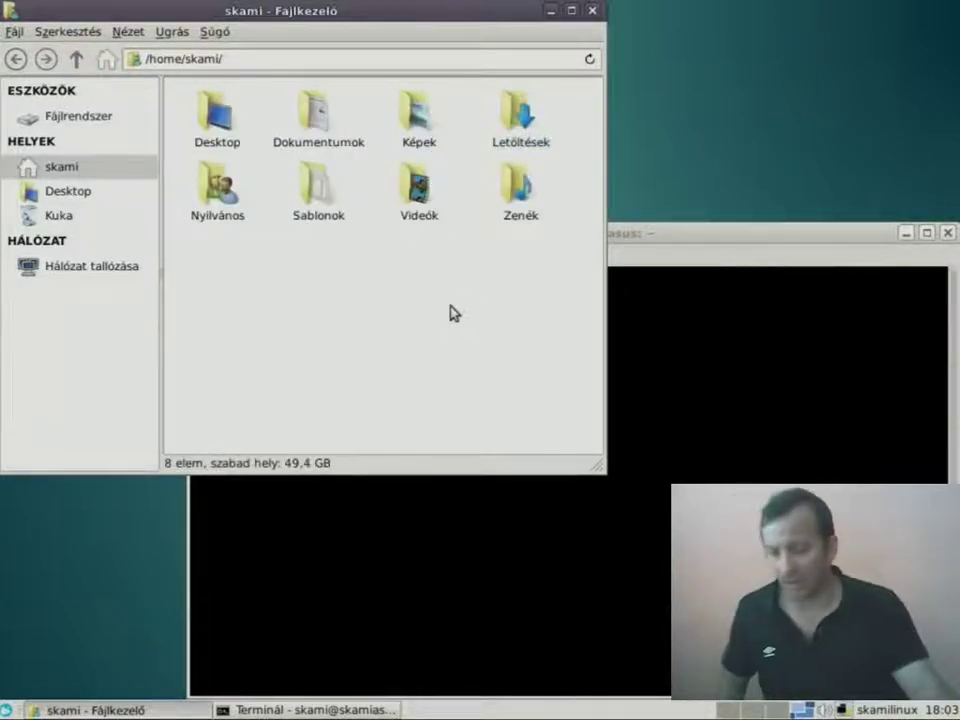
Reveal hidden files to check the .themes and .icons folders, hide them again and close the file manager
key("ctrl+h")
double_click(521, 259)
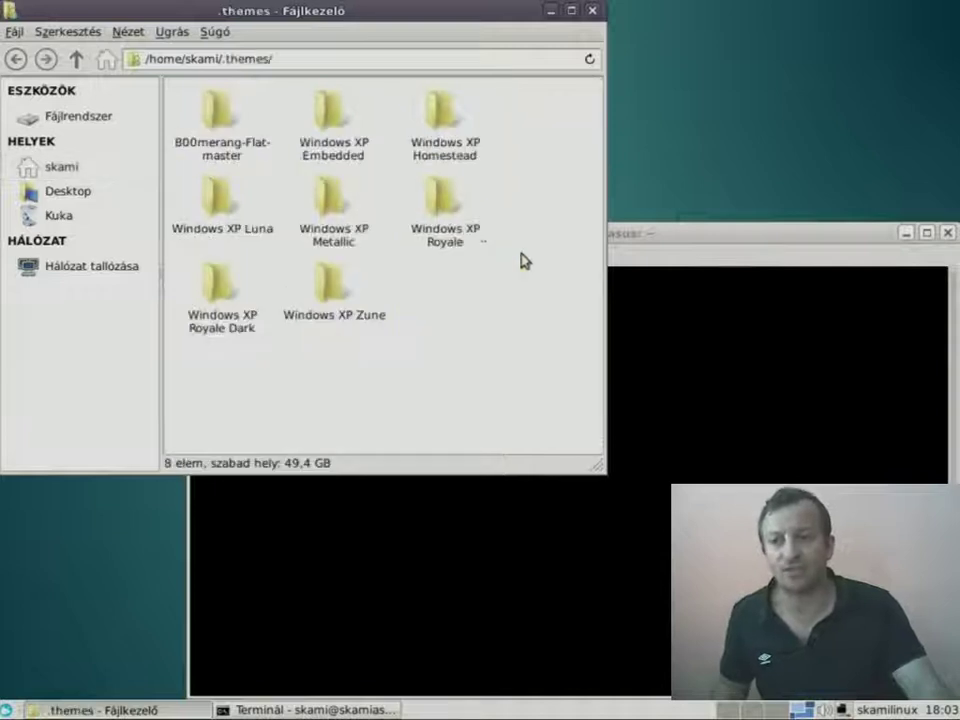
left_click(73, 62)
double_click(321, 191)
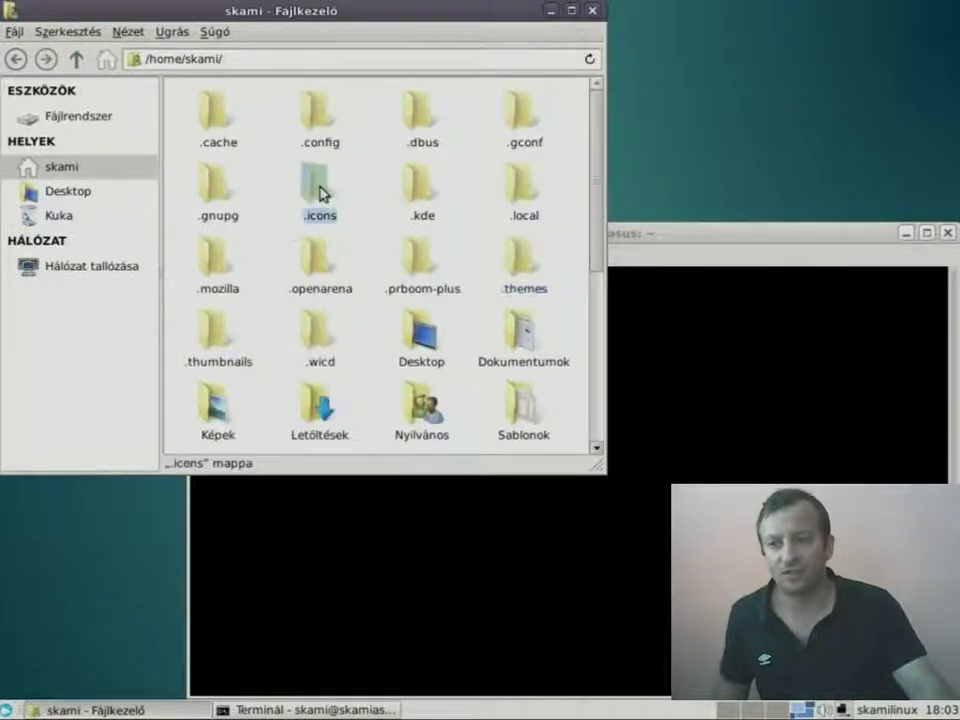
left_click(75, 62)
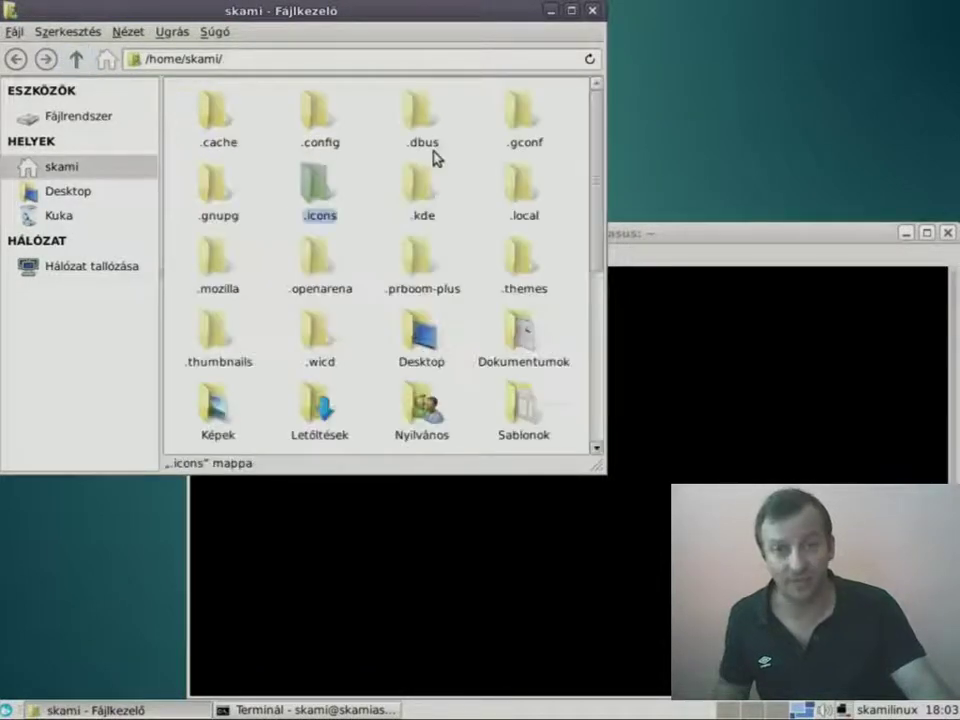
key("ctrl+h")
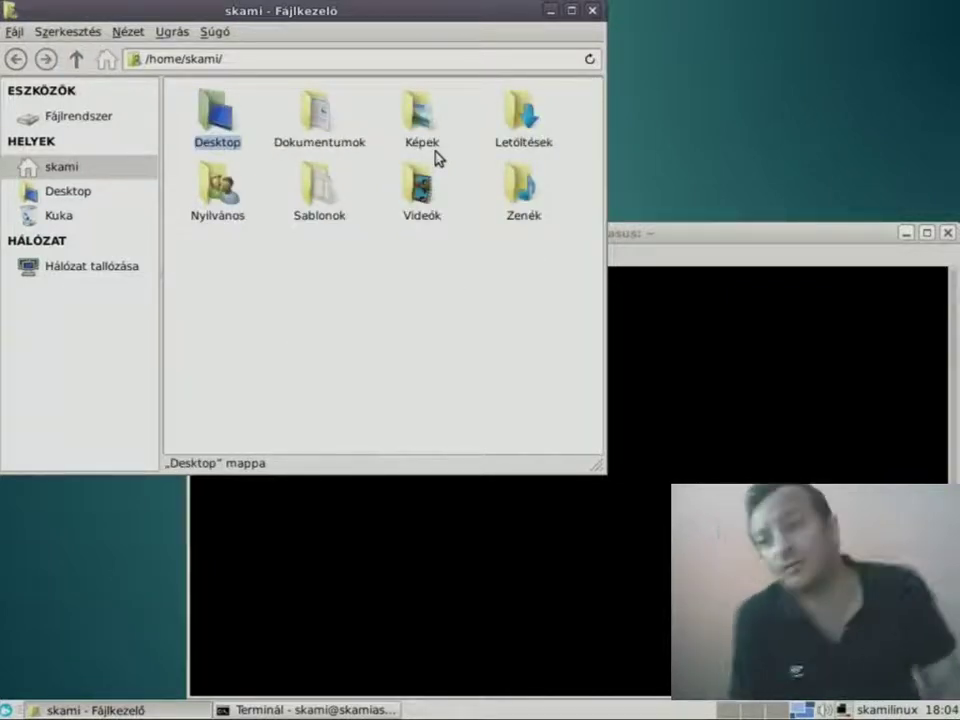
left_click(592, 10)
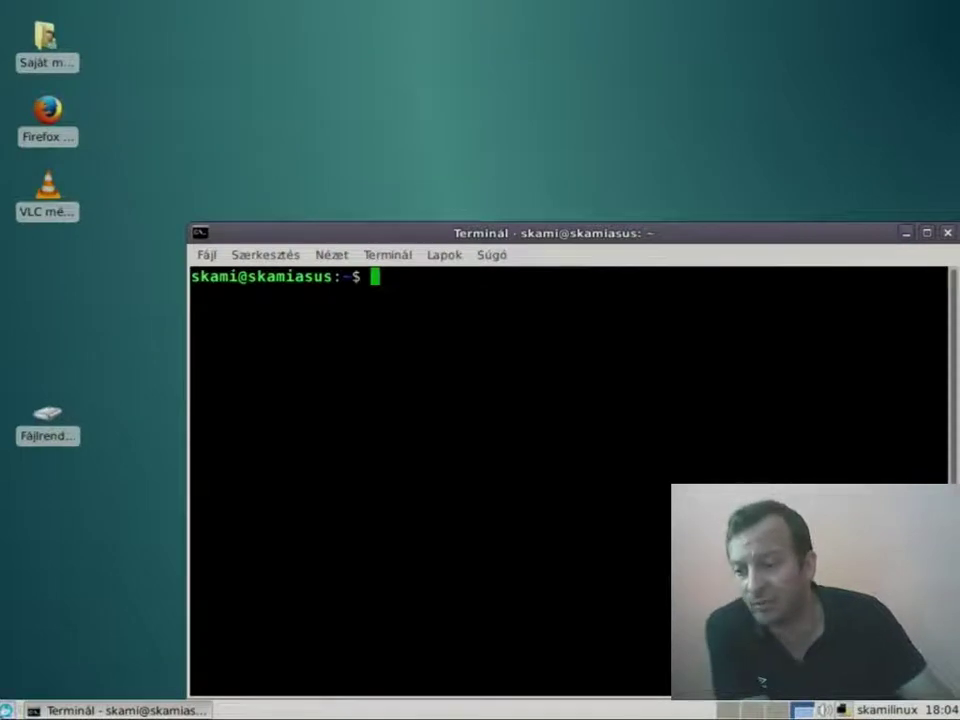
Examine the available styles and icon themes under Megjelenés in the desktop settings, and return to all settings
left_click(8, 709)
left_click(213, 275)
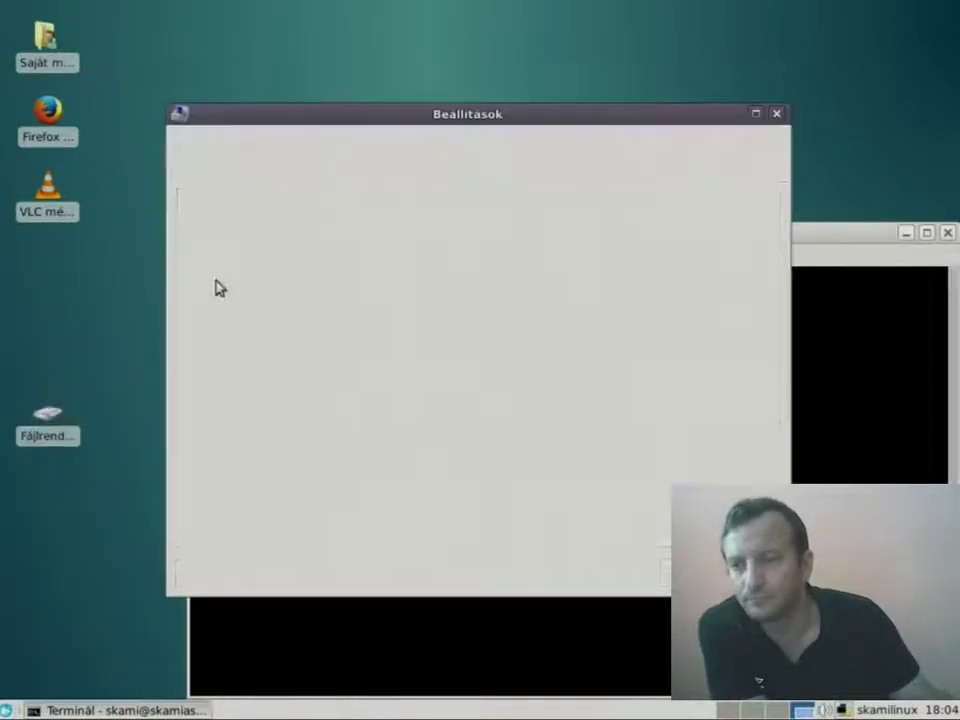
left_click(429, 242)
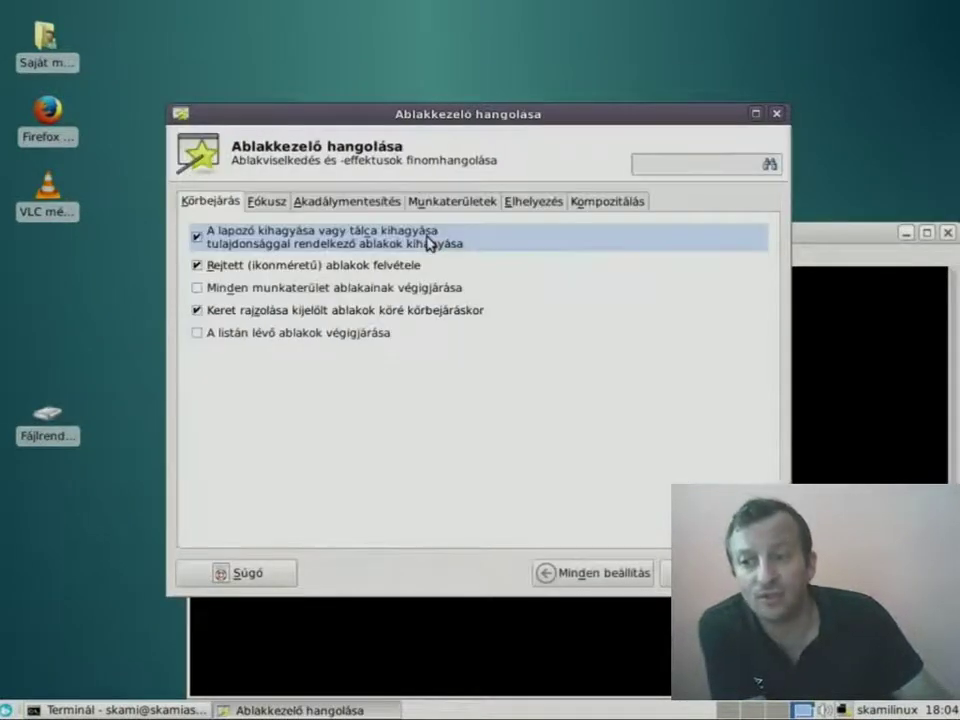
left_click(626, 582)
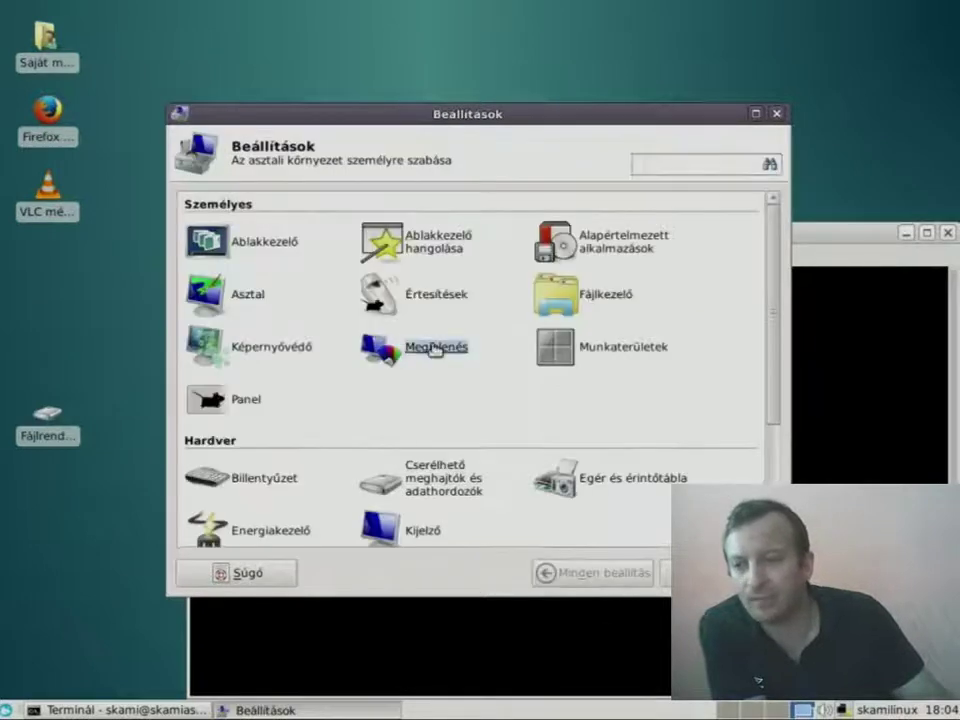
left_click(432, 348)
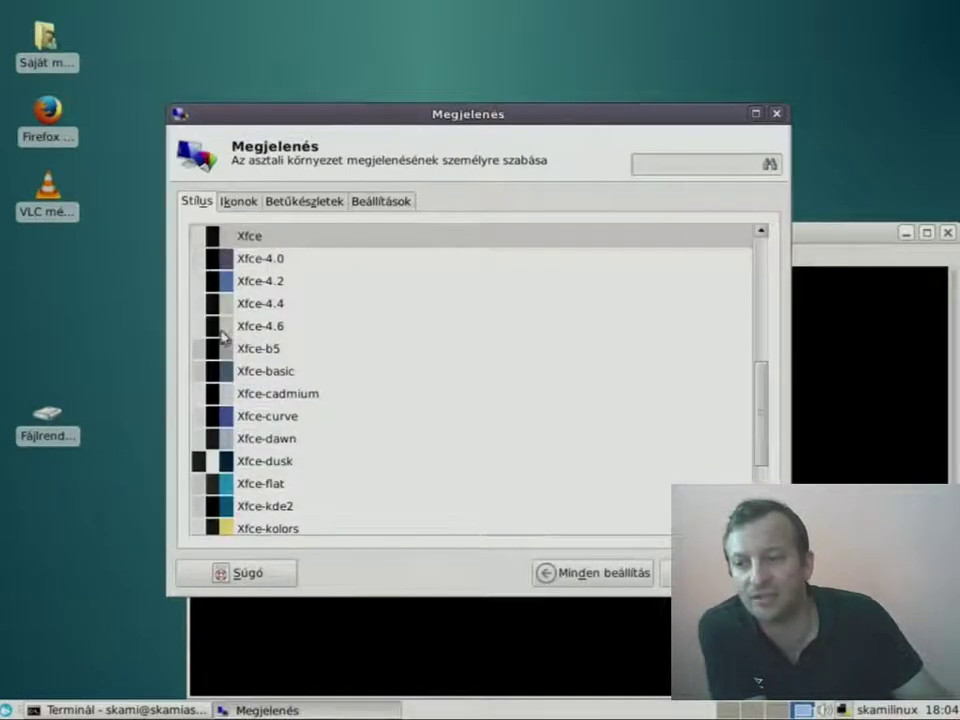
scroll(312, 395, "up", 5)
scroll(310, 385, "up", 1)
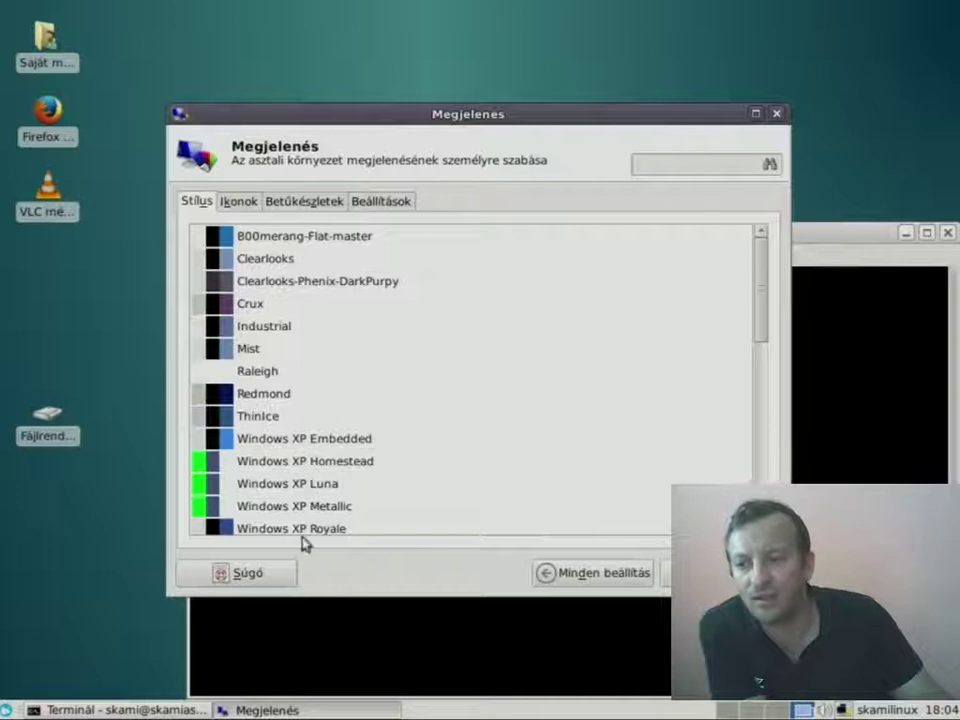
scroll(314, 500, "down", 2)
left_click(246, 204)
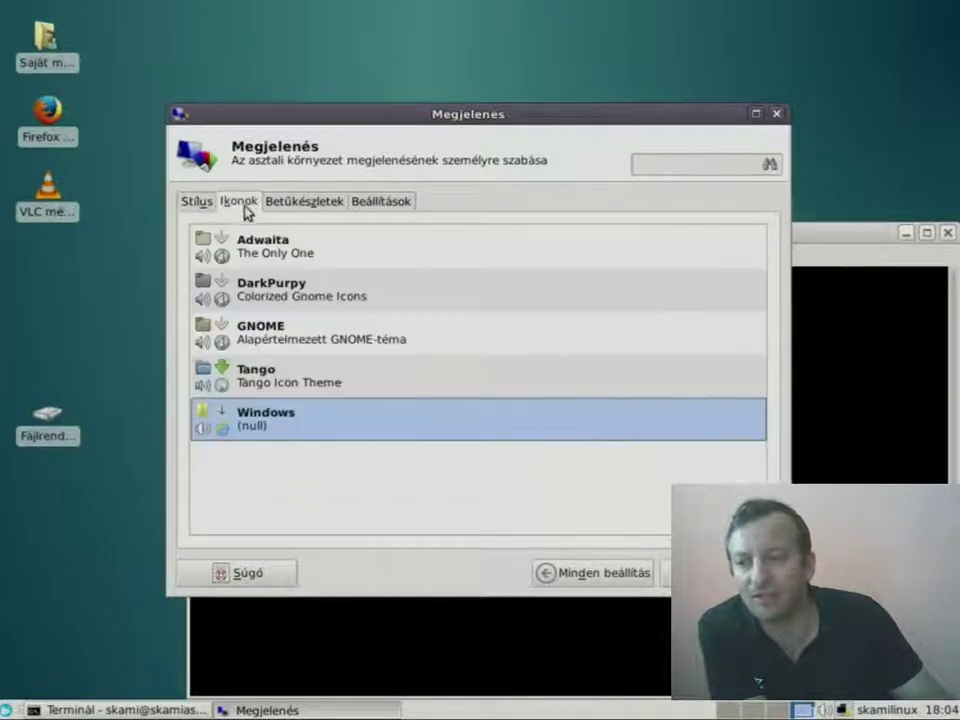
left_click(591, 578)
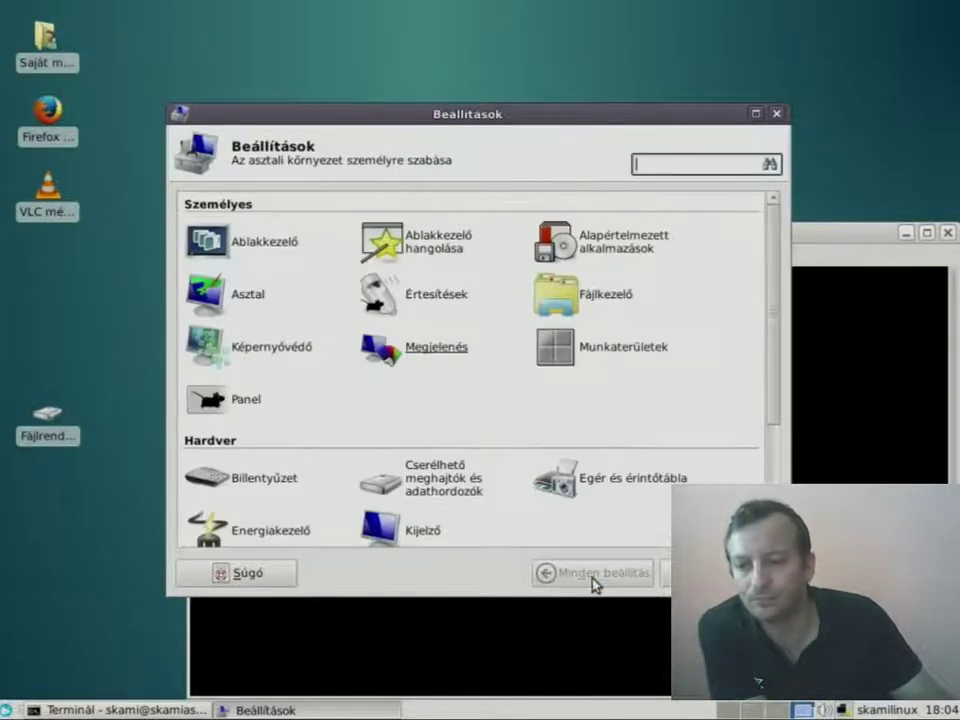
Check the resolution in the Kijelző display settings and close the settings window
scroll(523, 506, "down", 3)
left_click(410, 433)
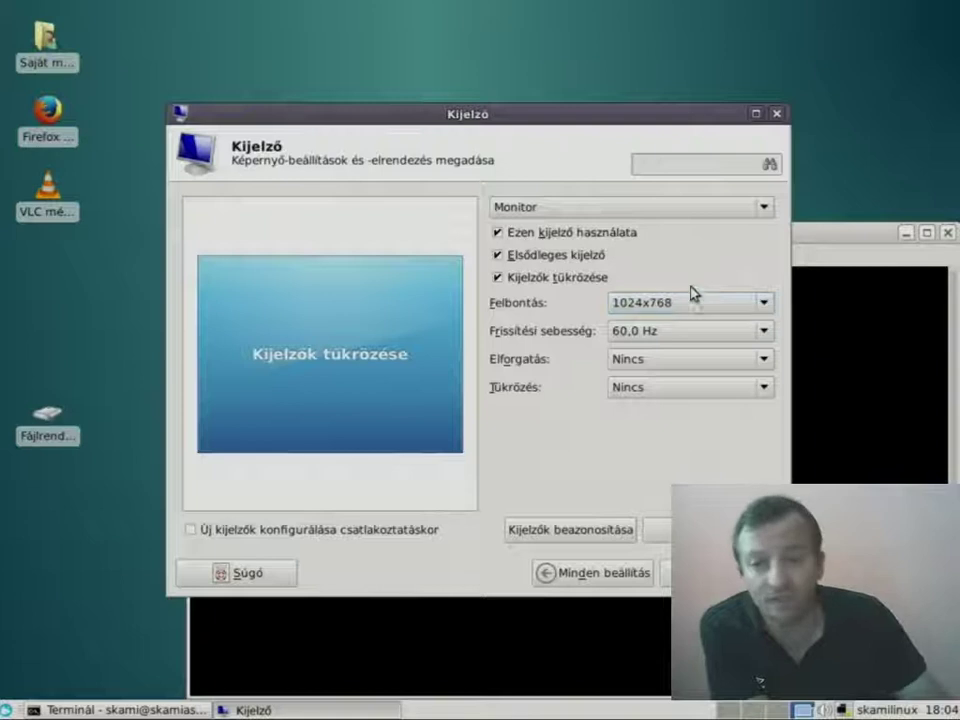
left_click(700, 572)
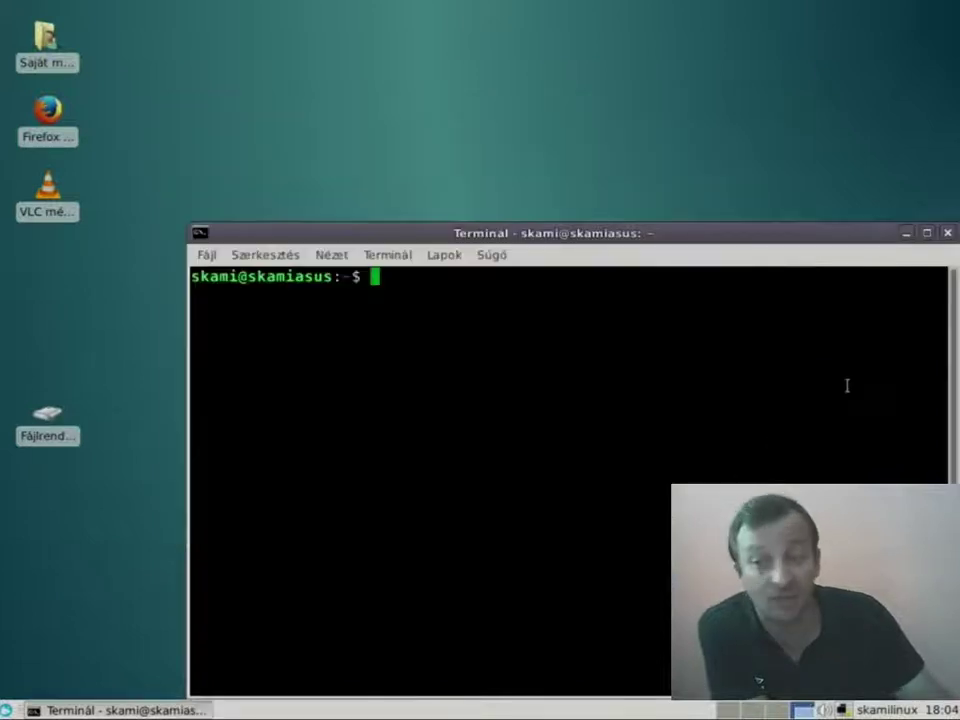
Run glxgears in the terminal to check the frame rate, and stop it after a few readings
left_click(927, 233)
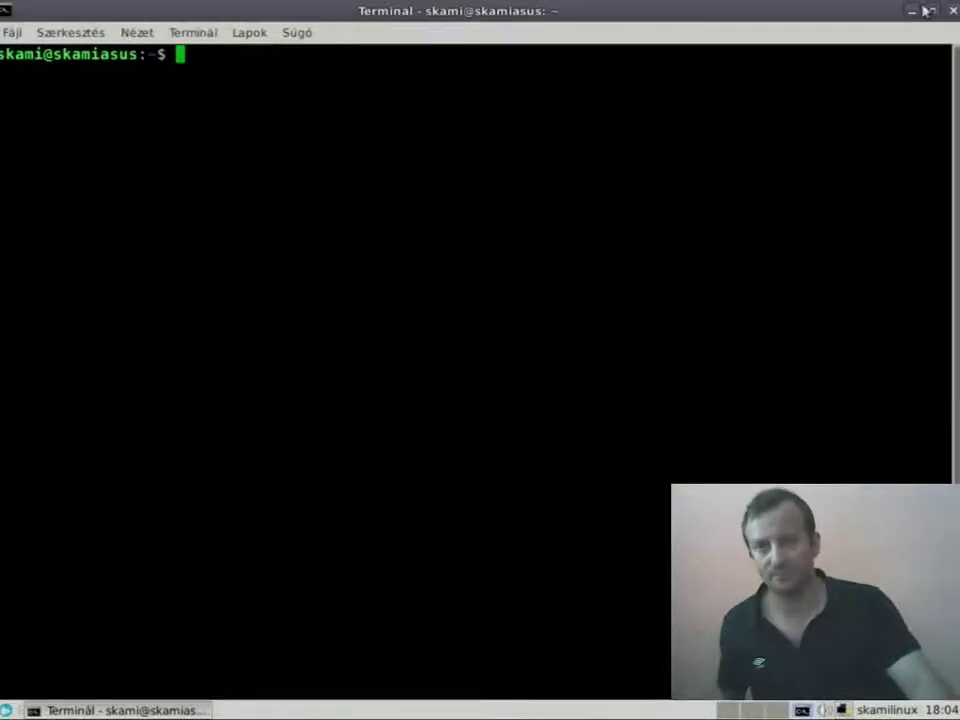
left_click(927, 10)
type("glxgears")
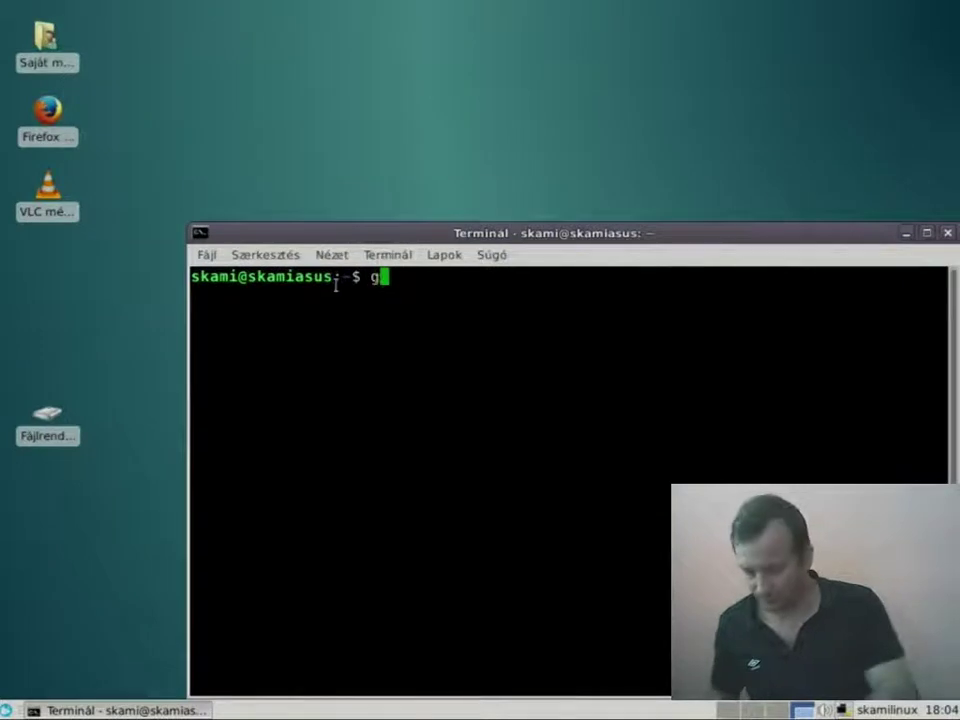
key("Return")
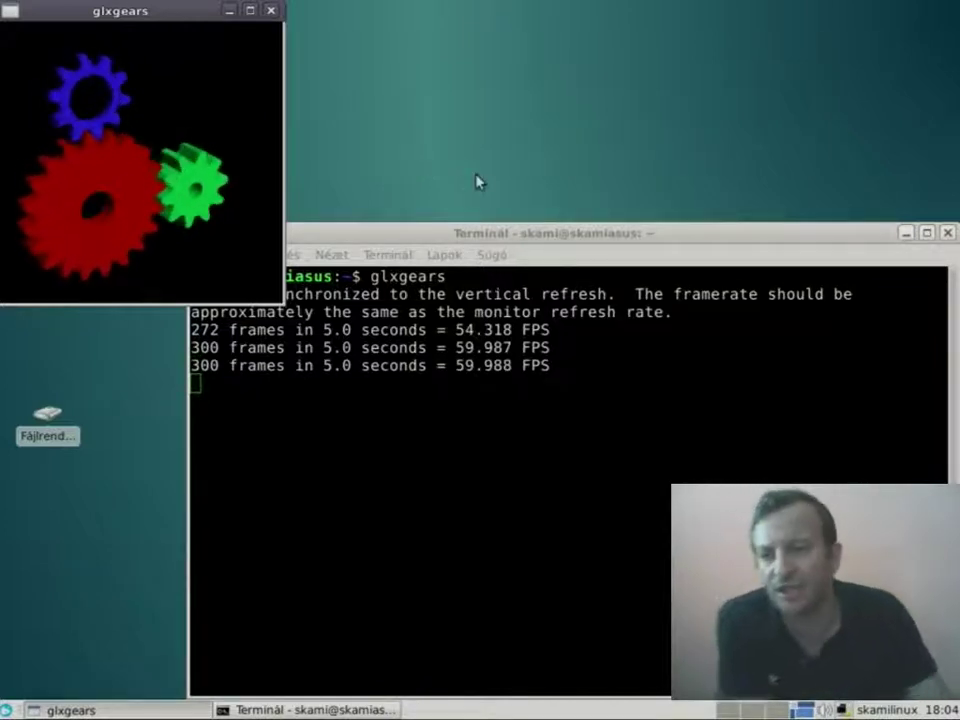
left_click(533, 366)
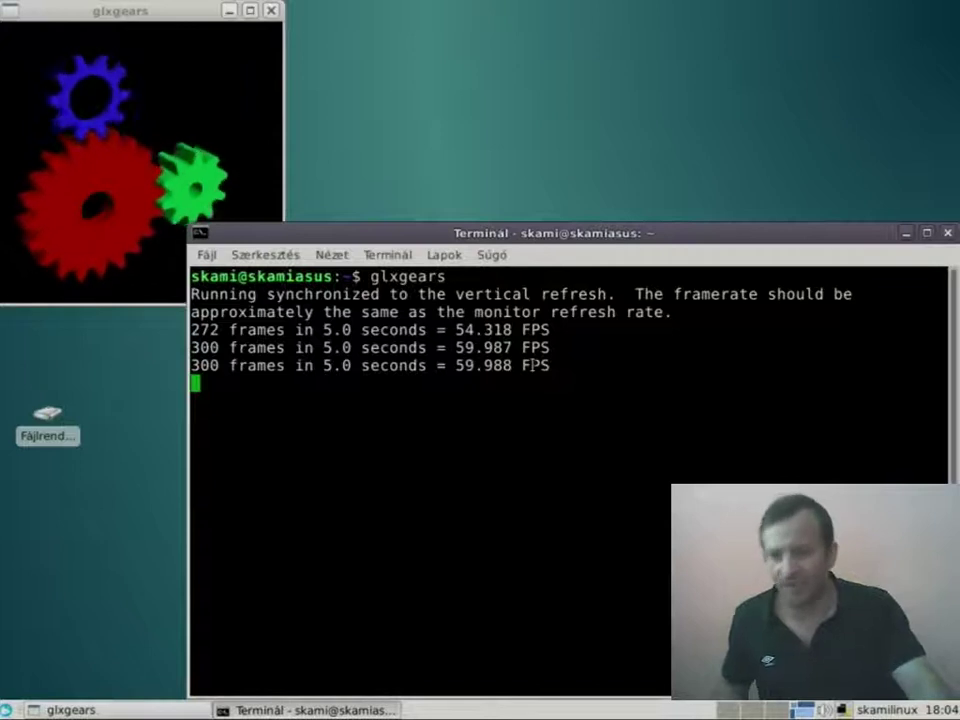
key("ctrl+c")
Run inxi, maximize the terminal and examine the processor model, maximum speed and disk details in the output
type("inxi")
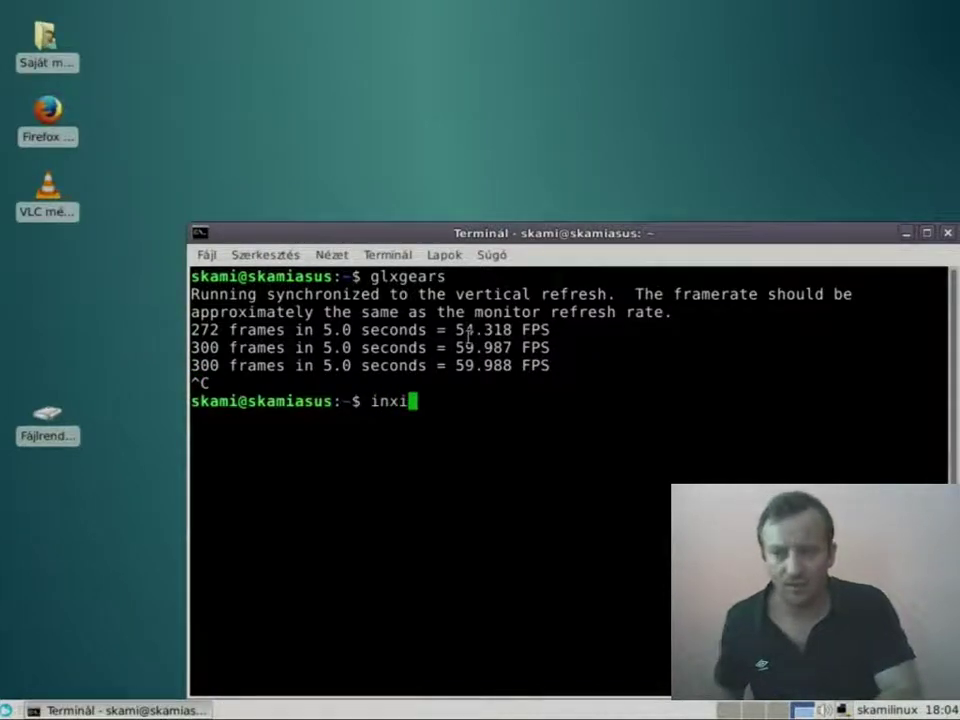
key("Return")
left_click_drag(530, 233, 392, 7)
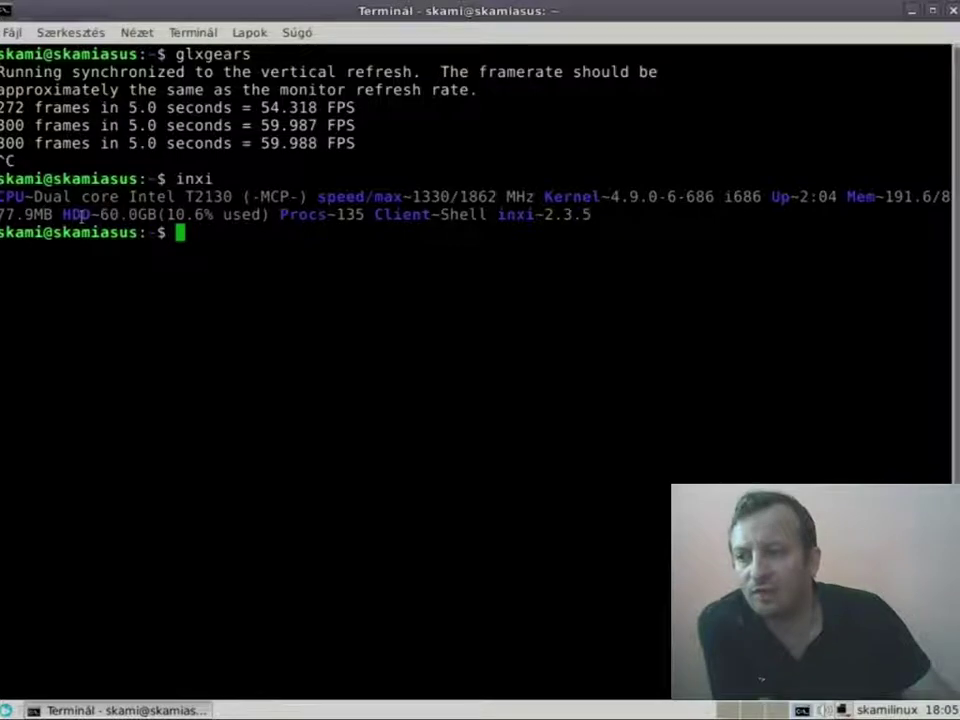
left_click_drag(82, 214, 137, 214)
left_click(83, 196)
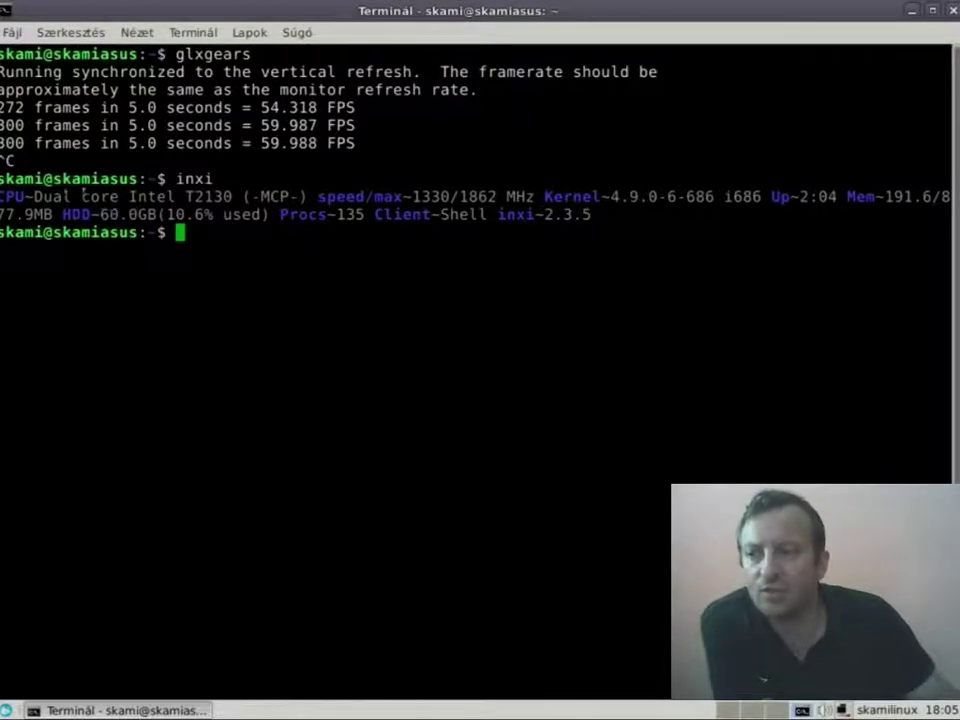
left_click_drag(51, 196, 237, 197)
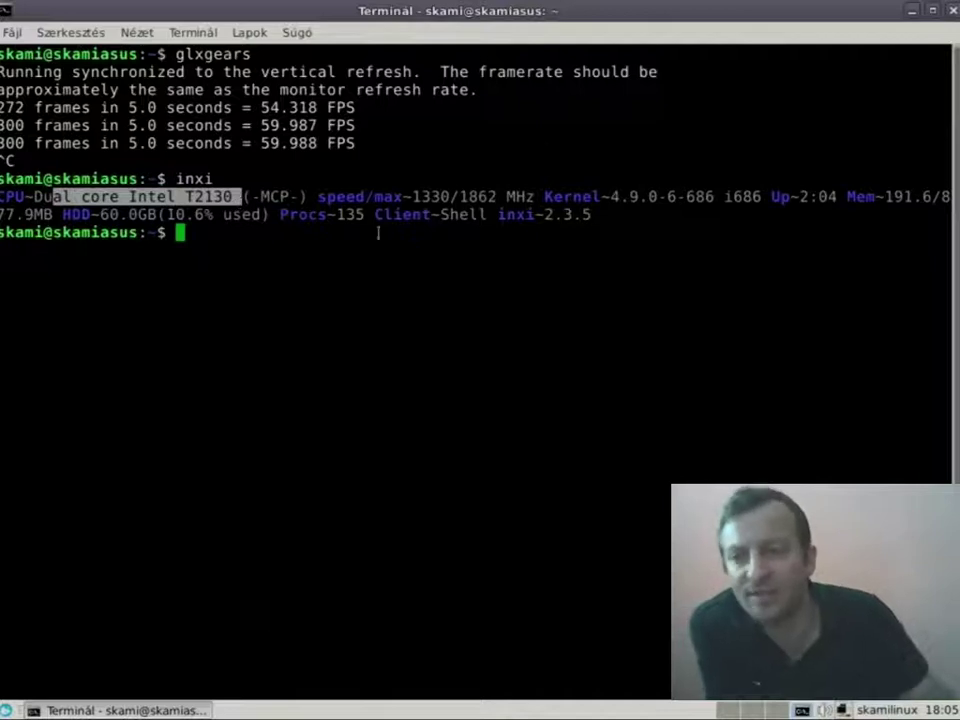
left_click_drag(460, 196, 495, 197)
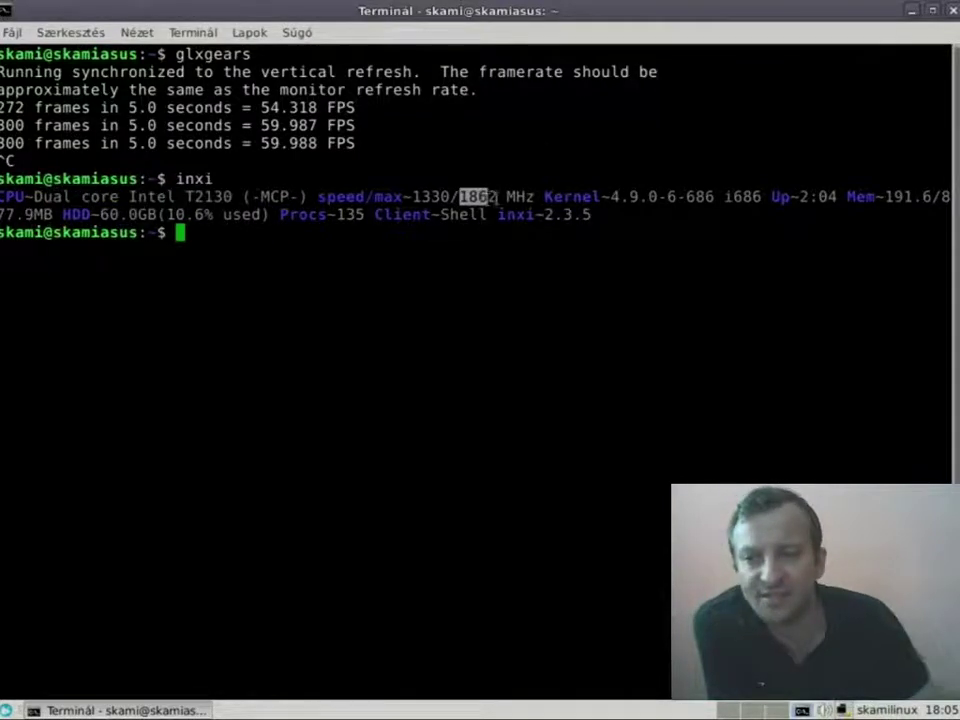
left_click(512, 191)
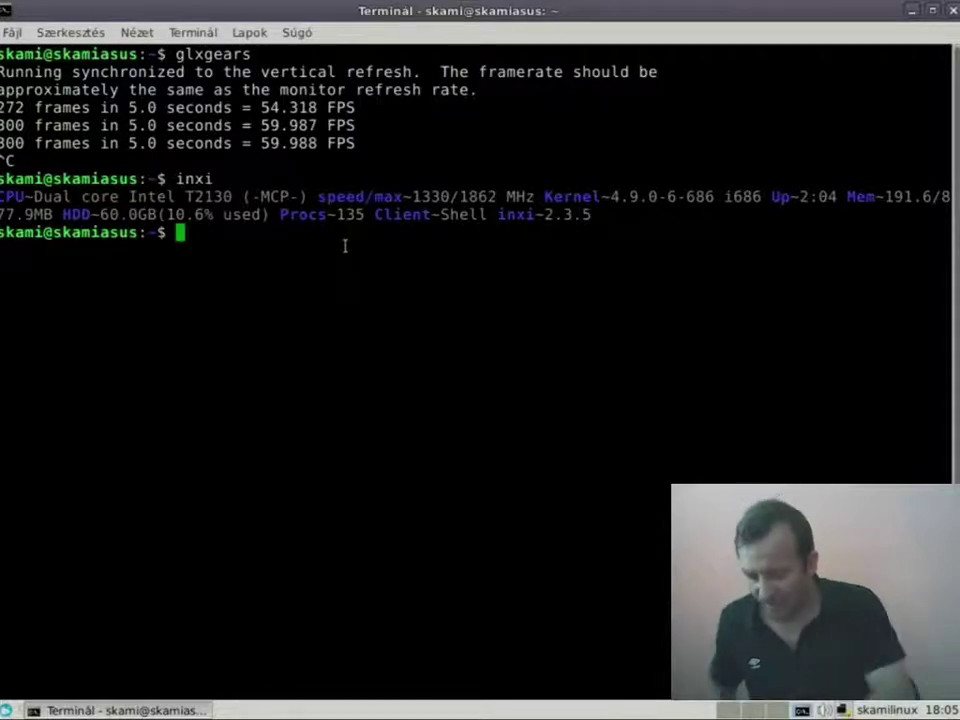
Run free -h to check the used memory, and close the terminal
type("free -h")
key("Return")
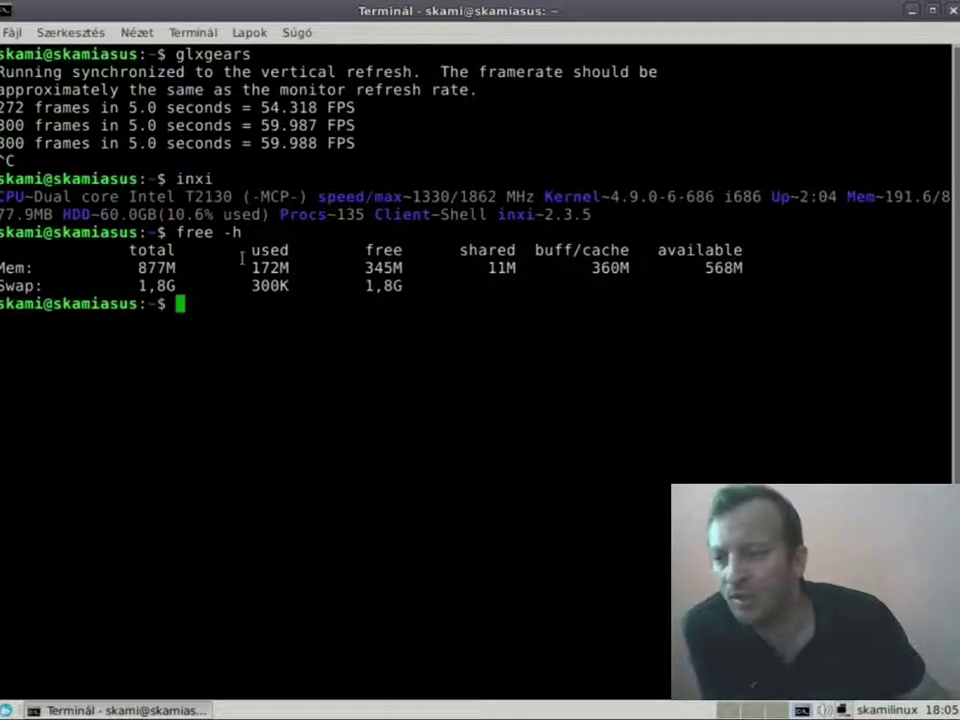
double_click(294, 267)
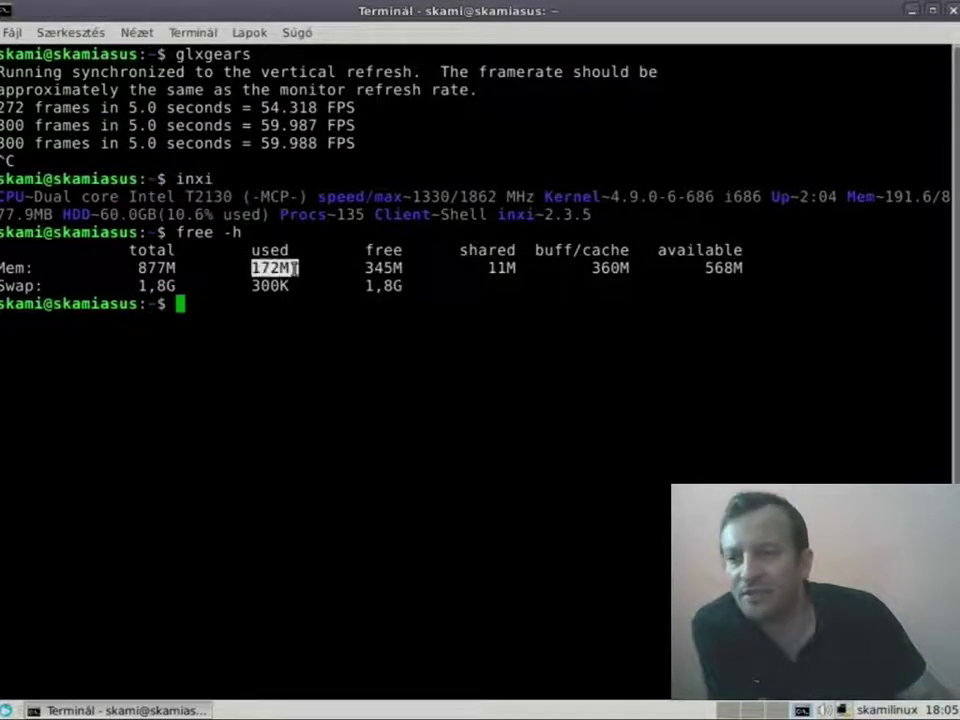
left_click(948, 10)
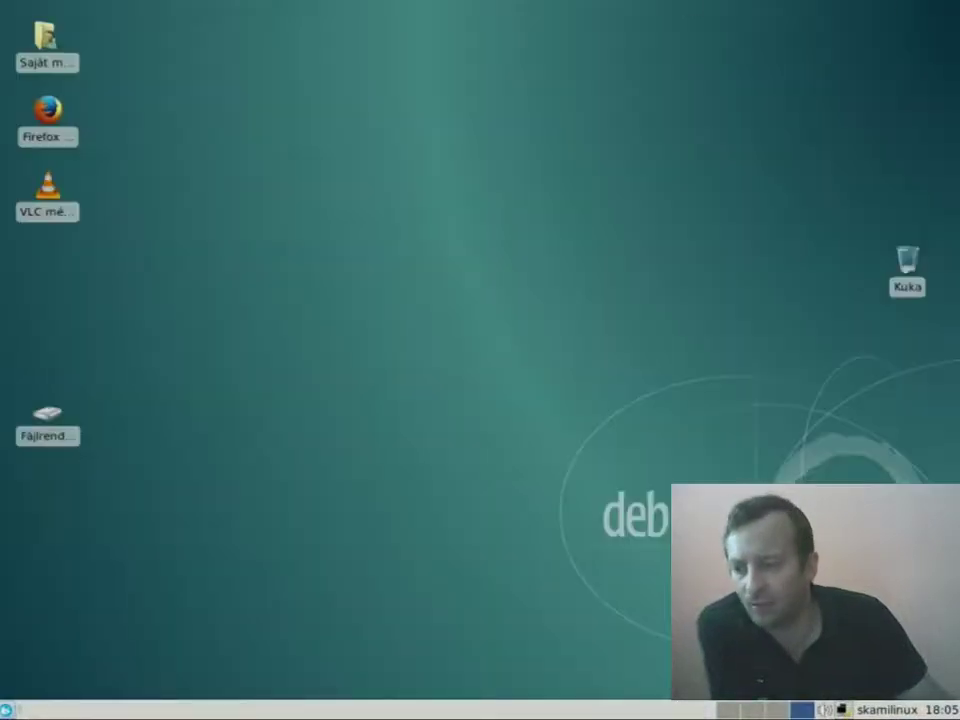
Open Feladatkezelő from the Rendszer category and review the running processes and memory usage
left_click(10, 708)
left_click(271, 681)
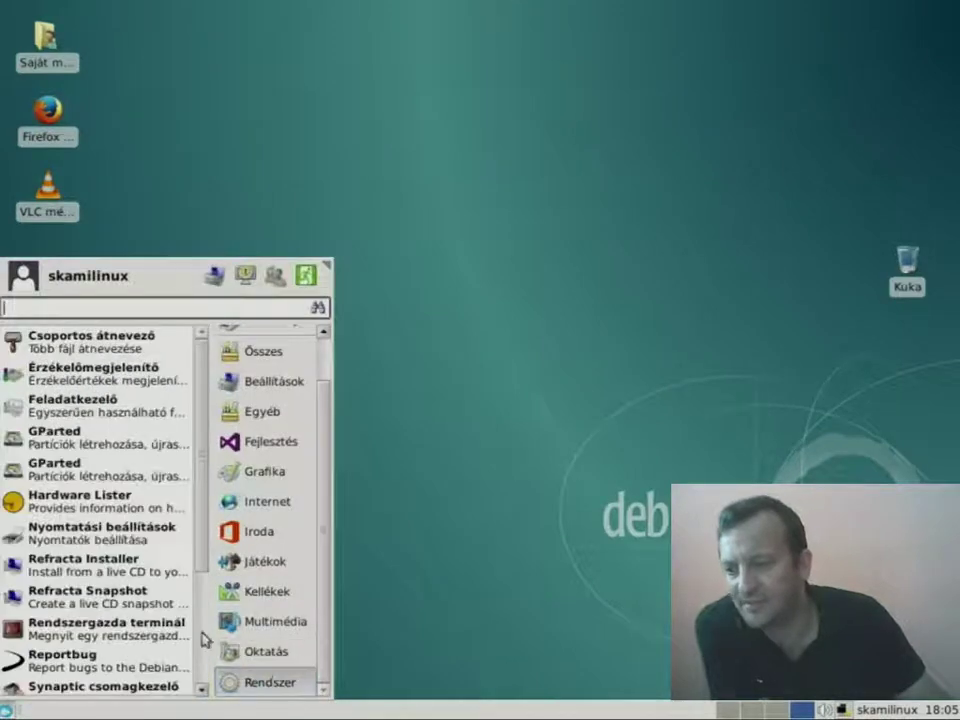
left_click(100, 405)
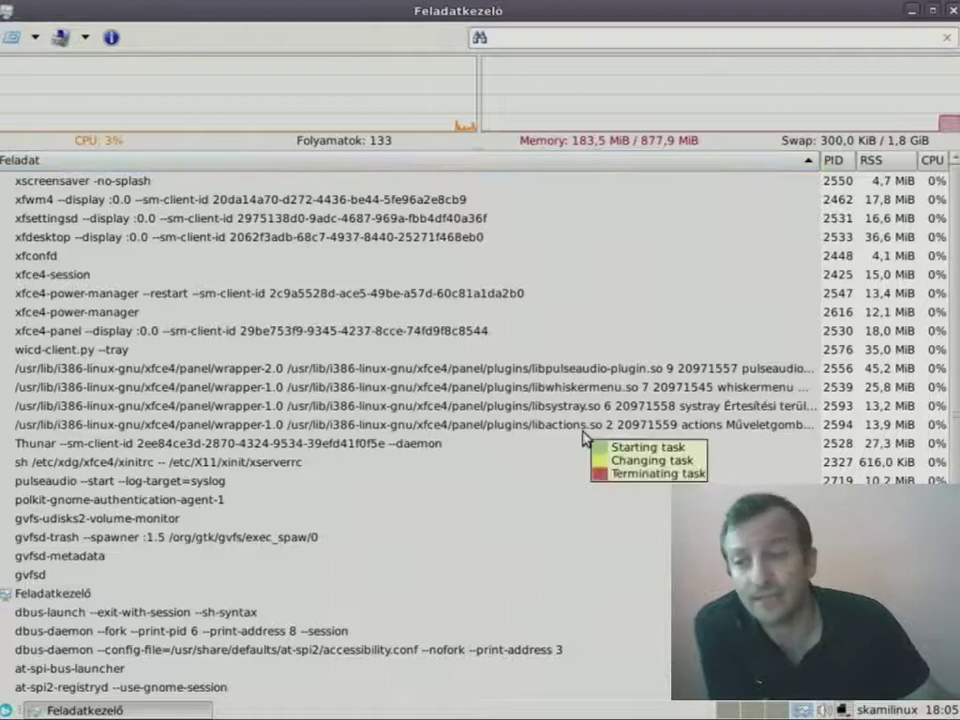
left_click(472, 404)
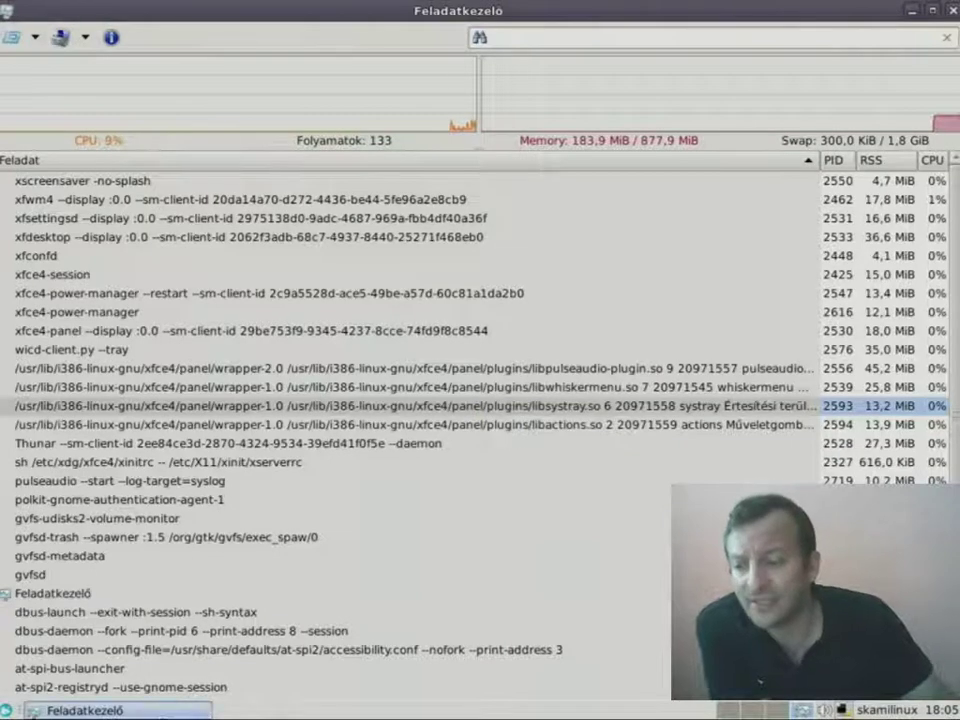
Launch Firefox ESR from the Internet category of the applications
left_click(7, 710)
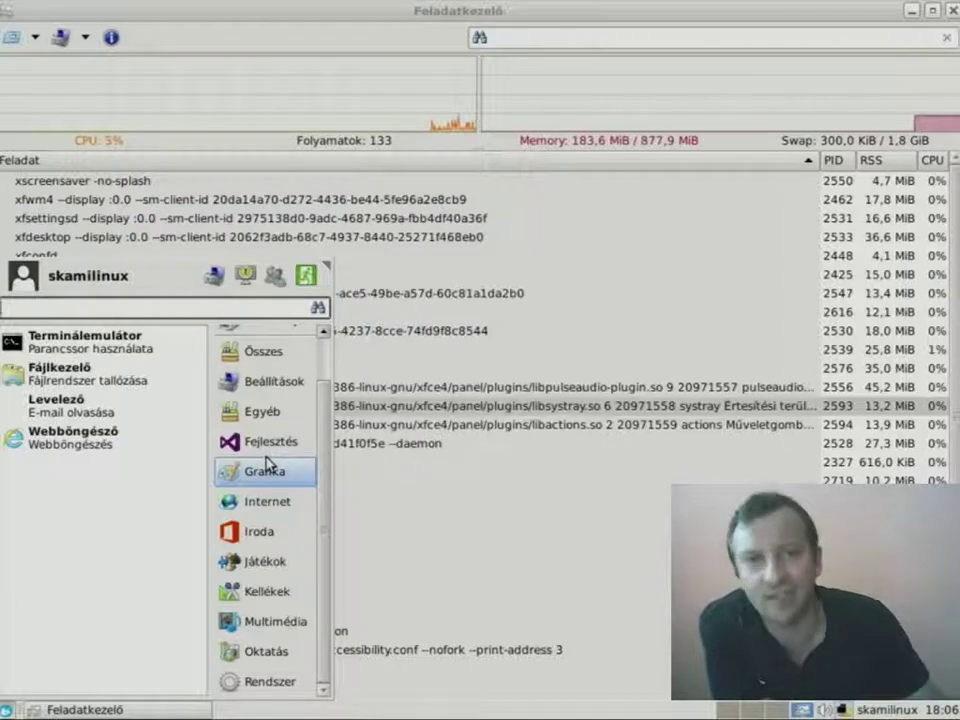
scroll(272, 580, "up", 2)
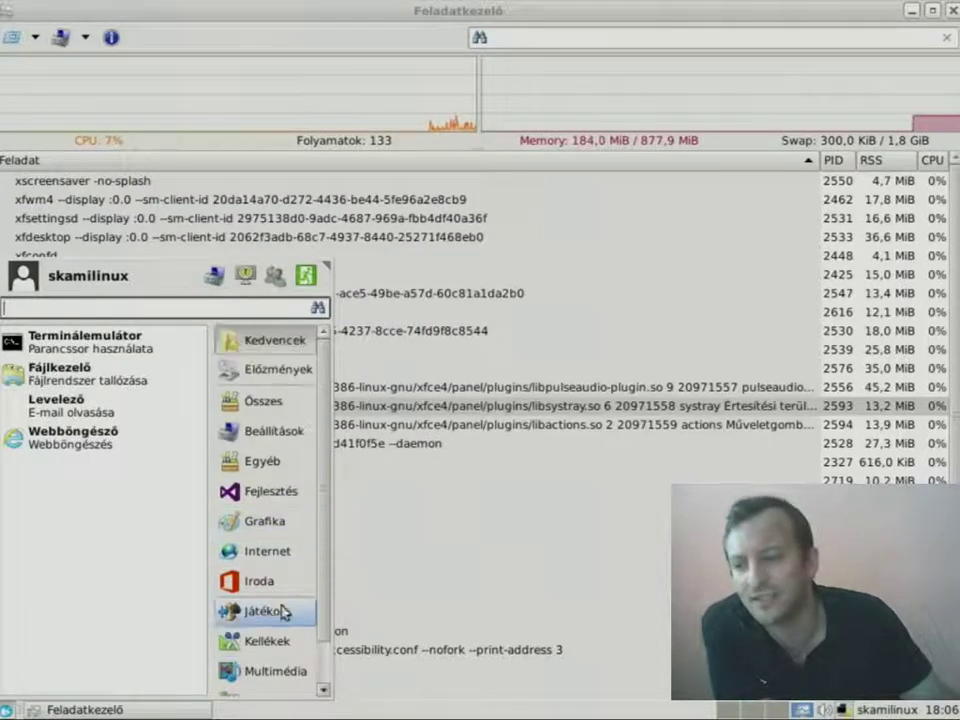
left_click(280, 560)
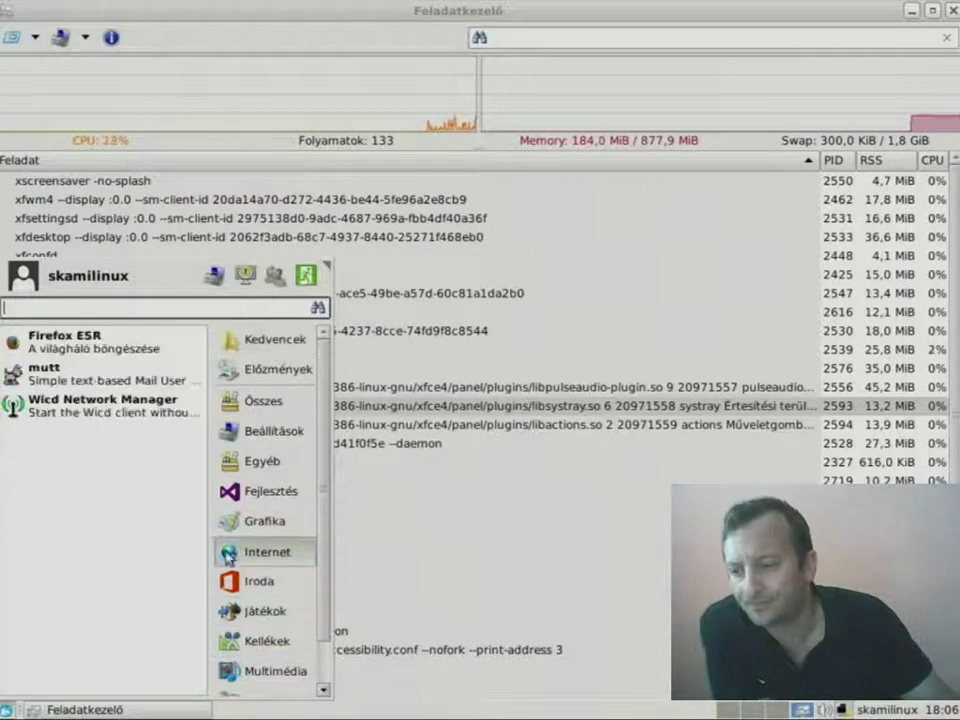
left_click(115, 347)
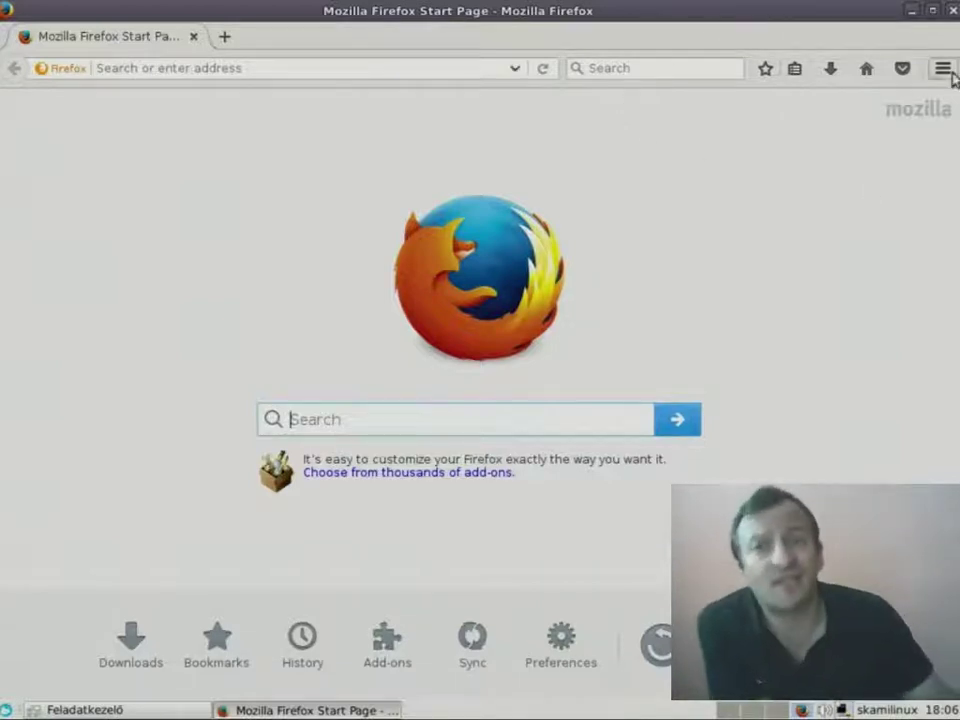
Check the Firefox version in About Firefox, and close the information window and the browser
left_click(944, 70)
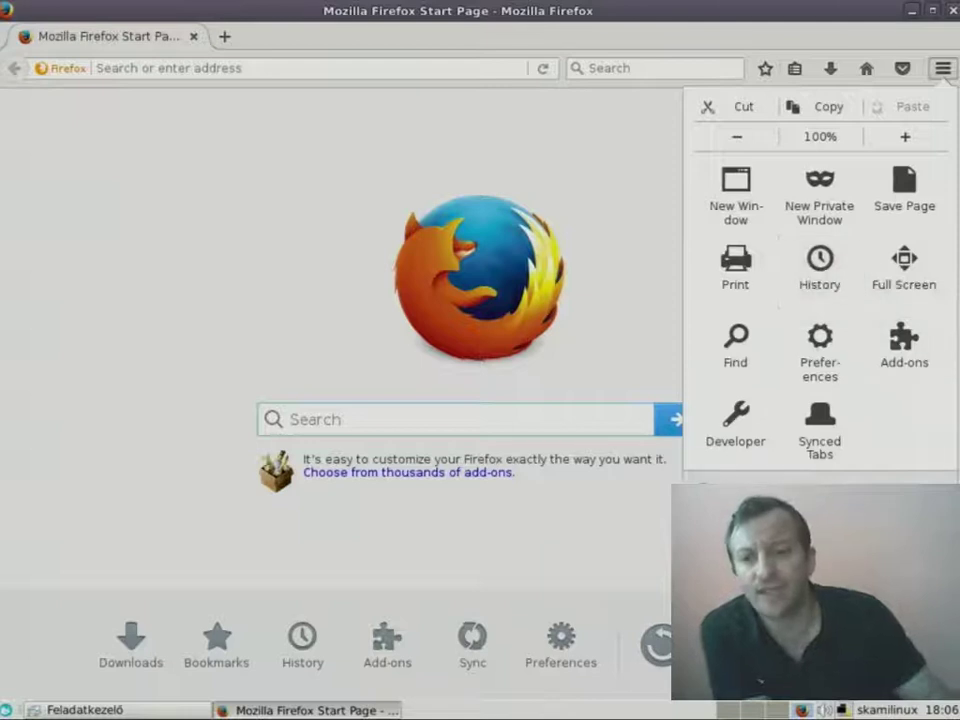
left_click(900, 503)
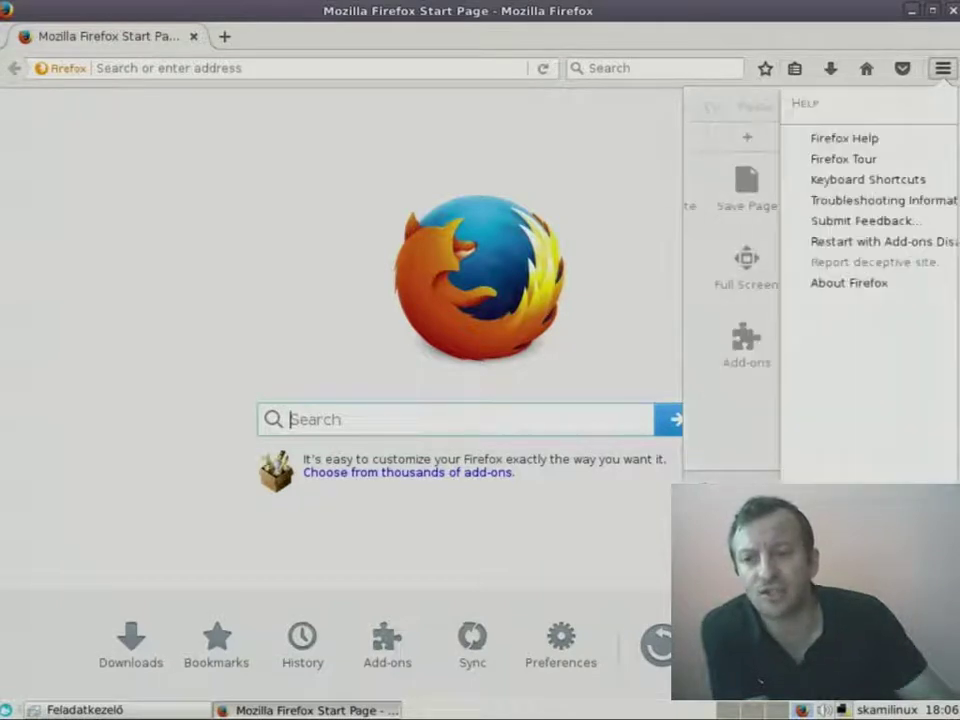
left_click(812, 286)
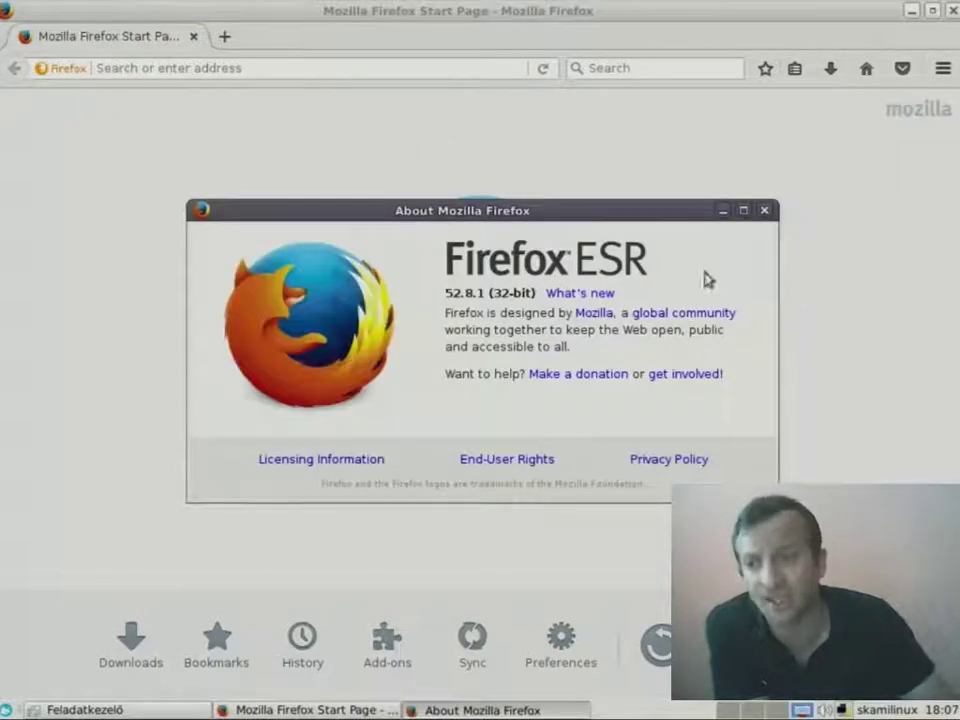
left_click(765, 210)
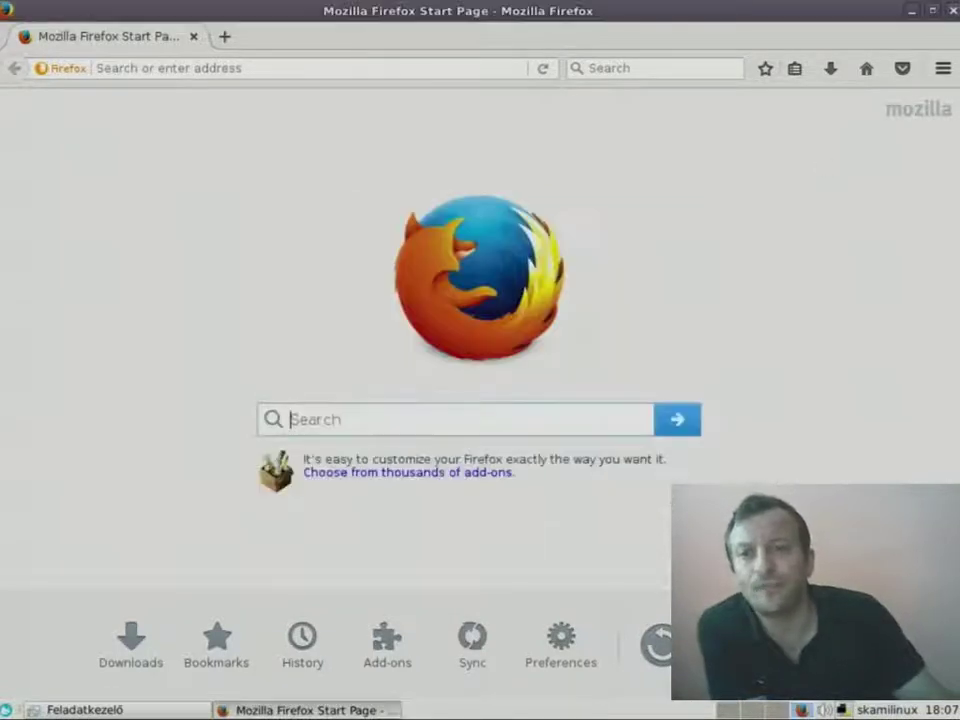
left_click(952, 10)
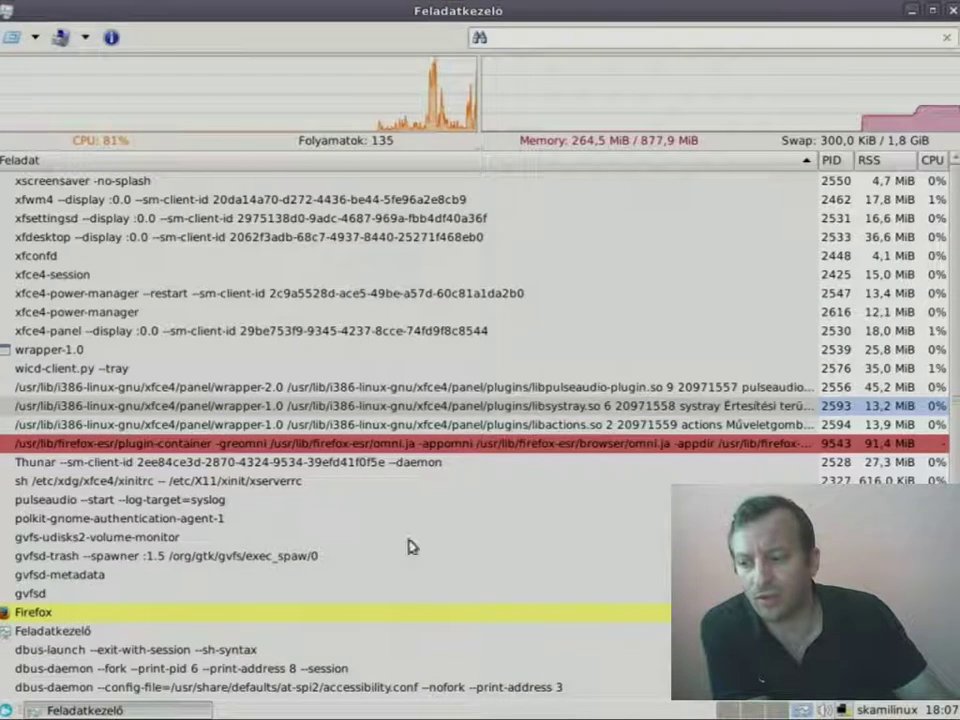
Minimize Feladatkezelő, start VLC, and launch LibreOffice Writer from the Iroda category
left_click(95, 709)
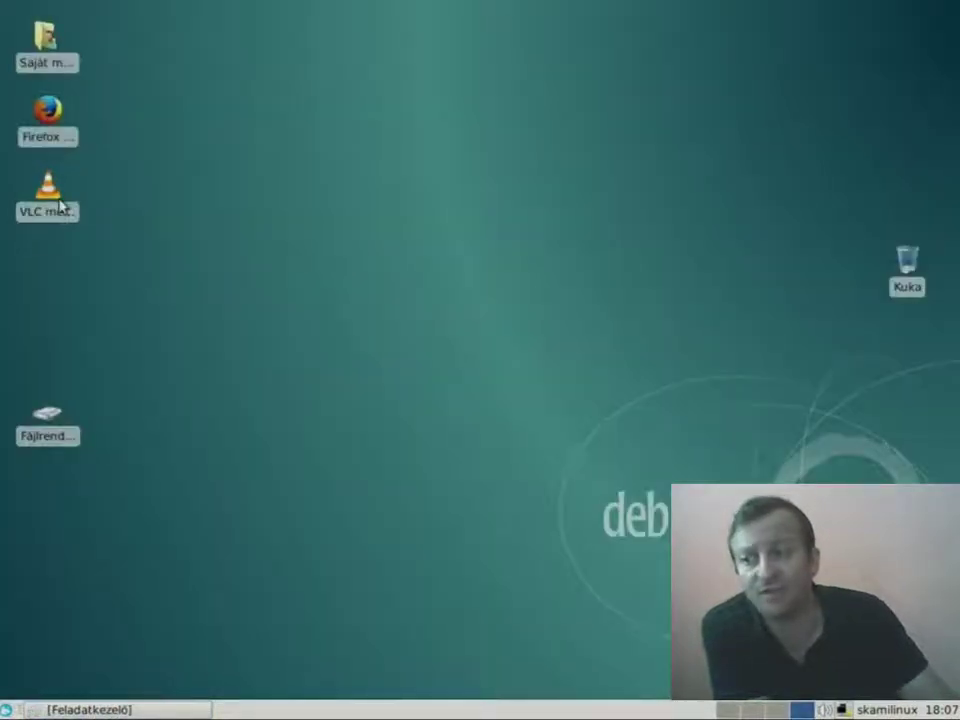
left_click(6, 709)
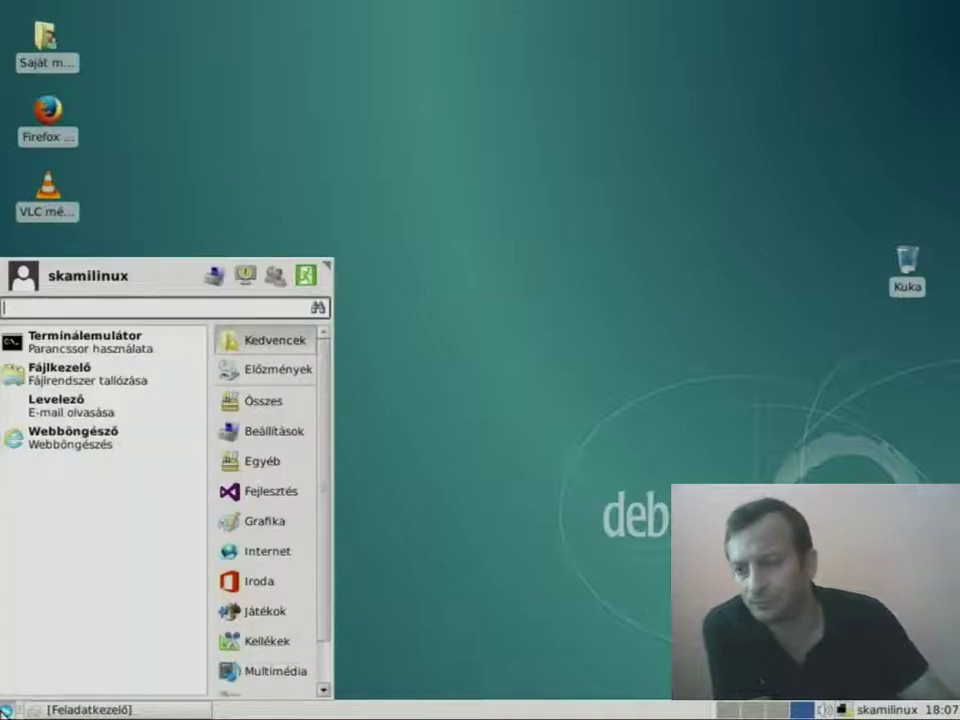
left_click(263, 584)
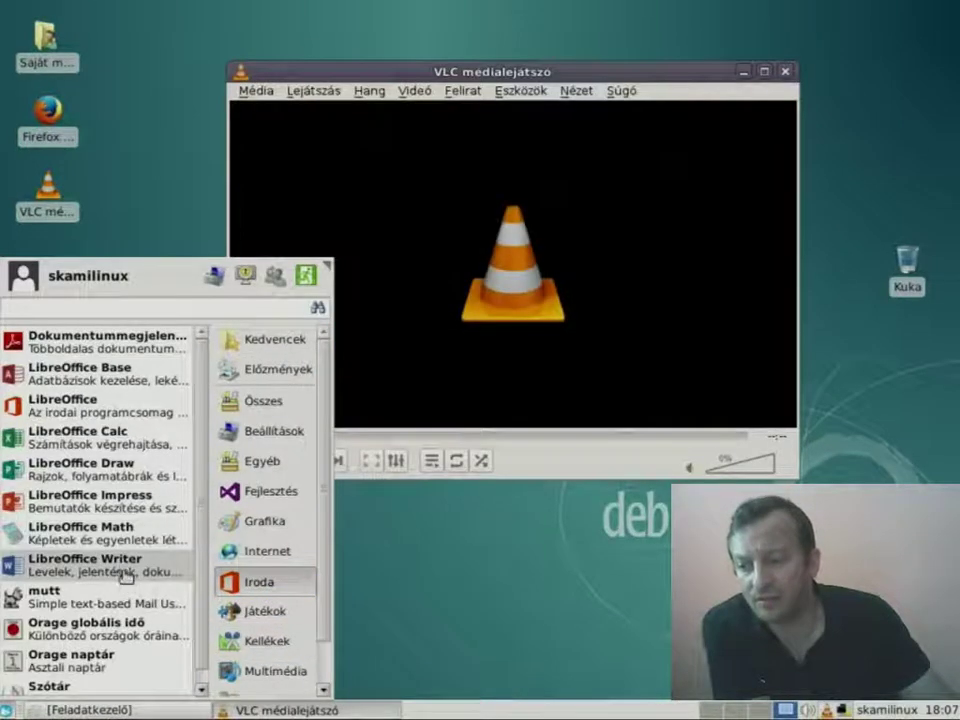
left_click(124, 568)
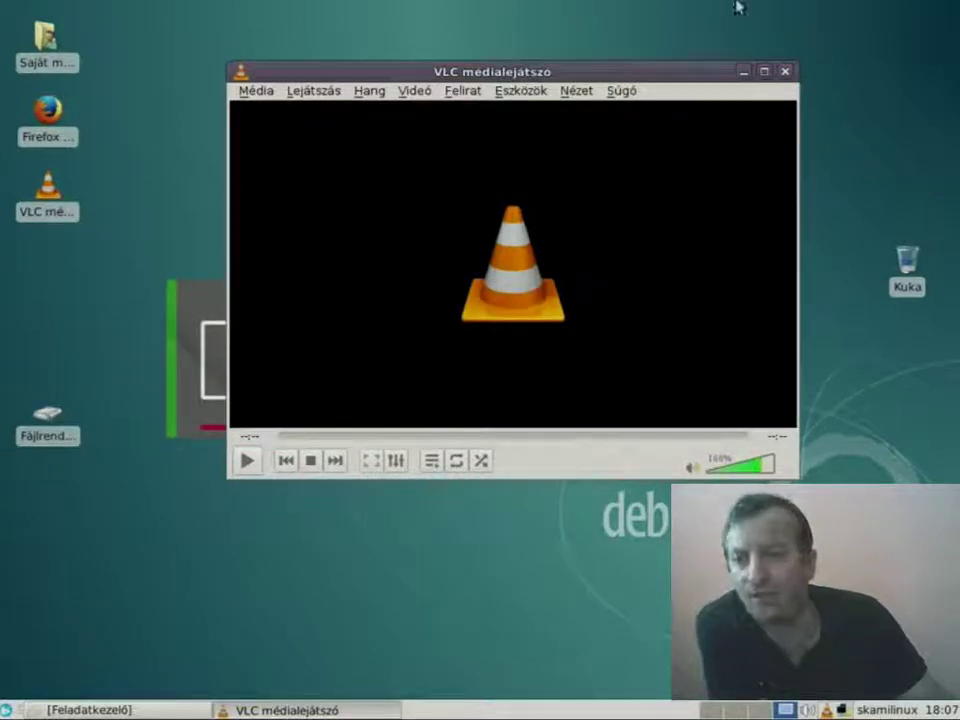
Review the Média commands in VLC, quit the player and bring Feladatkezelő back up
left_click(258, 91)
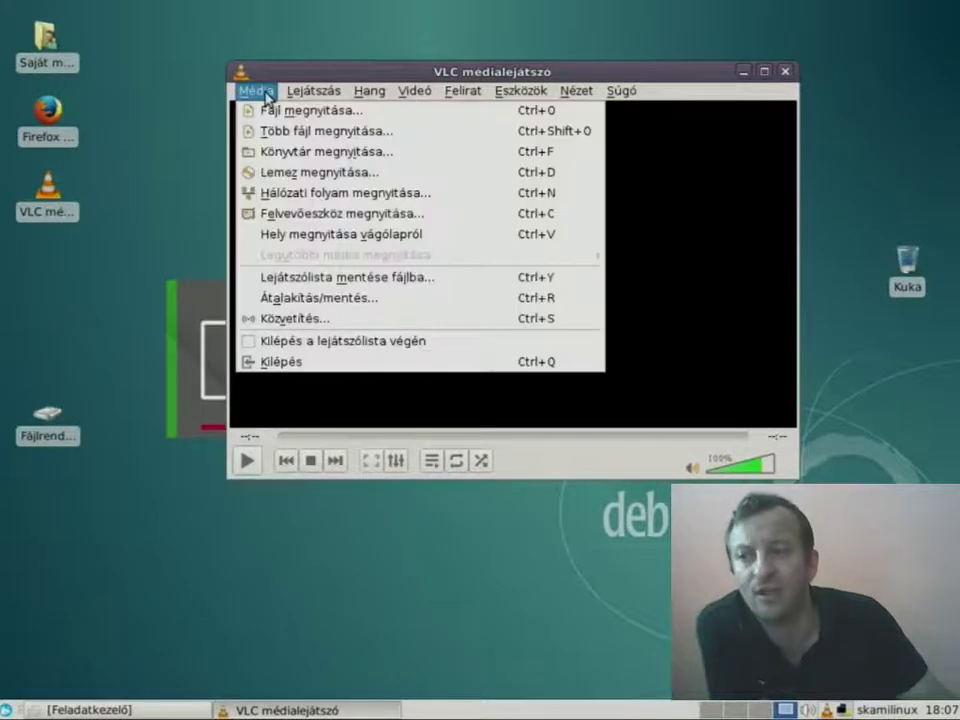
left_click(371, 366)
left_click(90, 710)
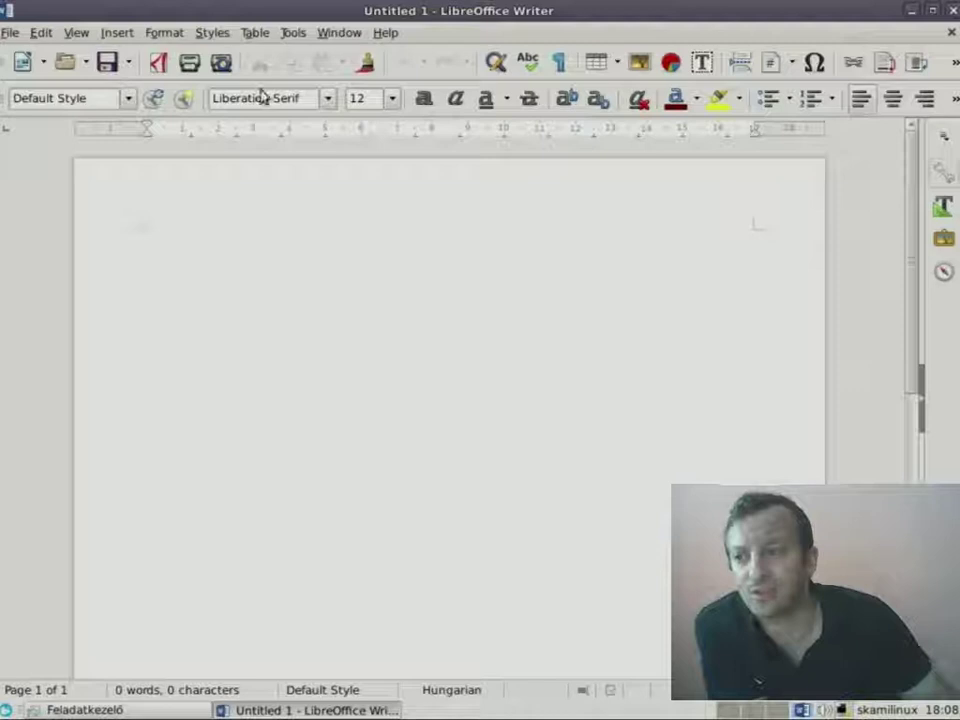
Look over the View and File commands in LibreOffice Writer, and close the blank document
left_click(75, 32)
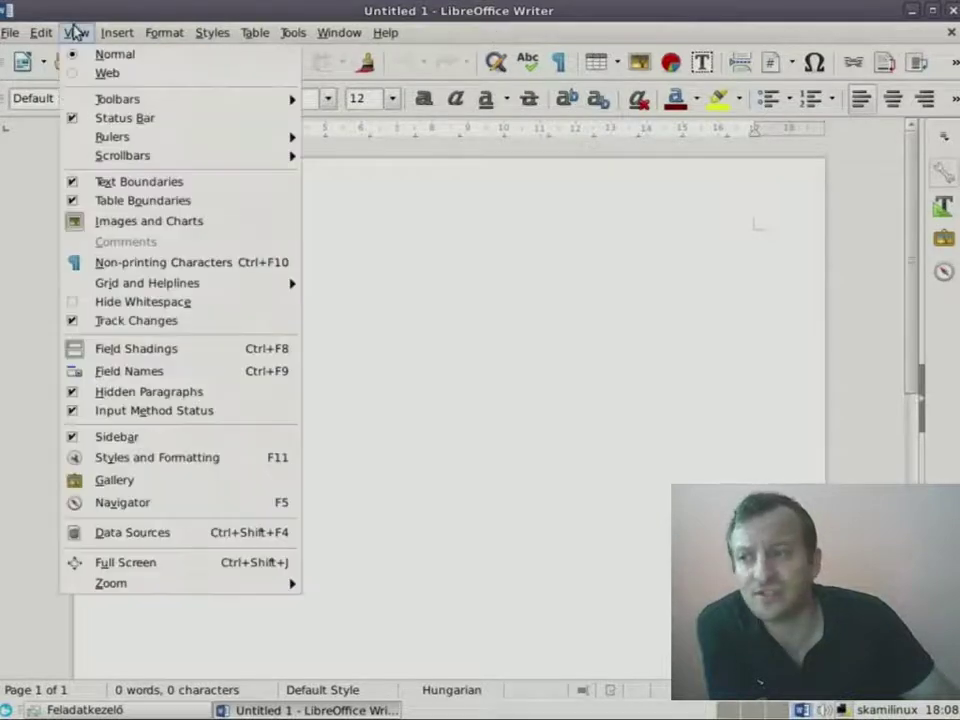
left_click(11, 33)
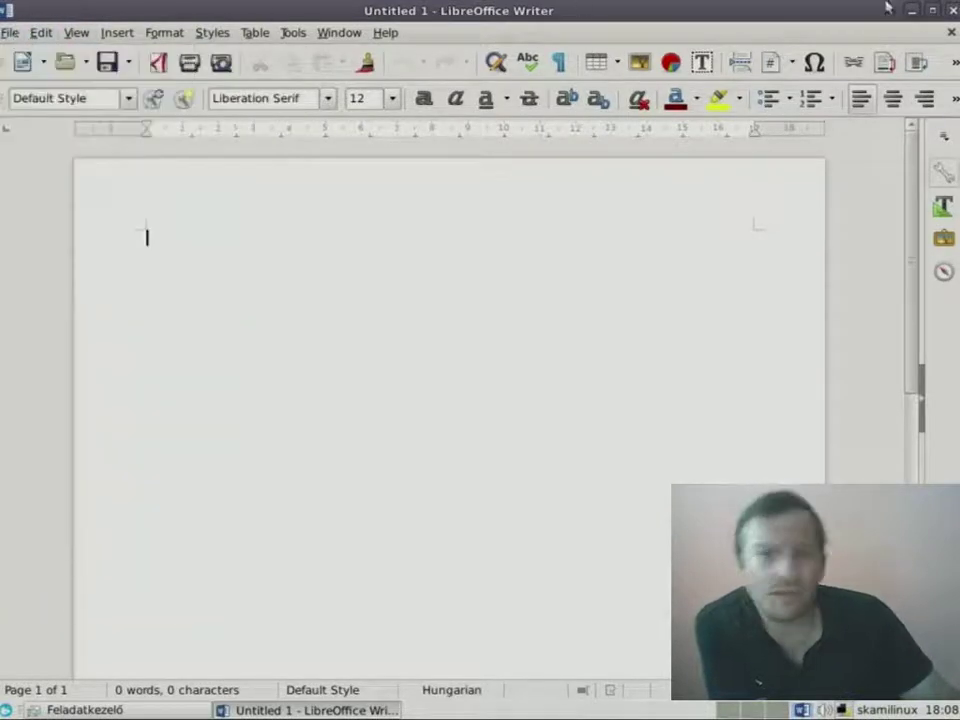
left_click(952, 11)
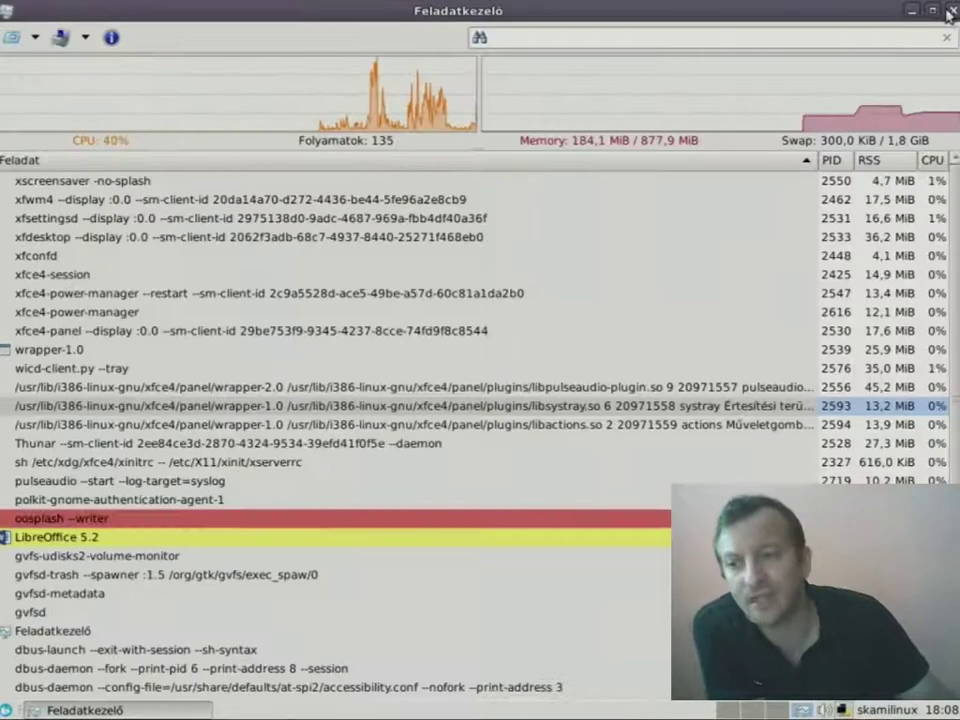
Open Synaptic csomagkezelő from the Rendszer category and authenticate with the account password
left_click(6, 710)
scroll(225, 670, "down", 2)
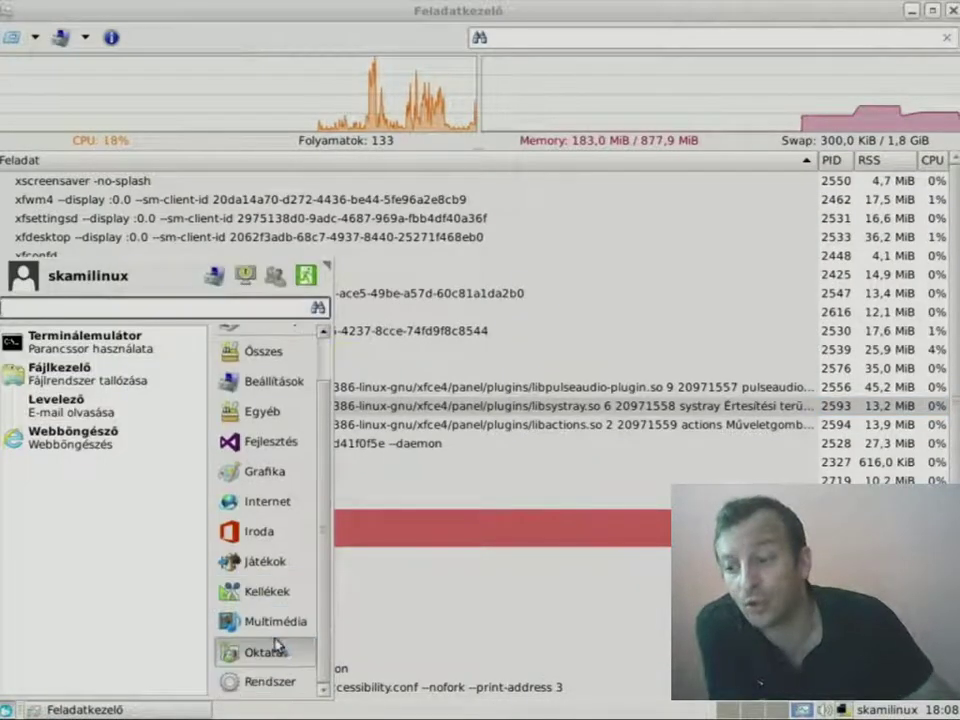
left_click(260, 683)
scroll(122, 656, "down", 1)
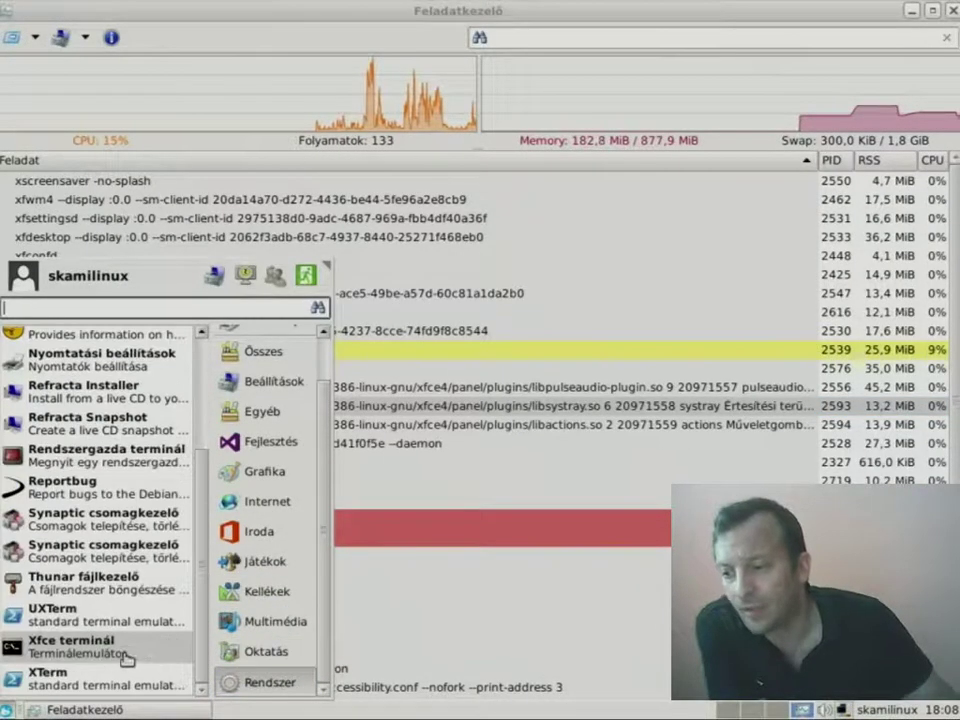
left_click(128, 530)
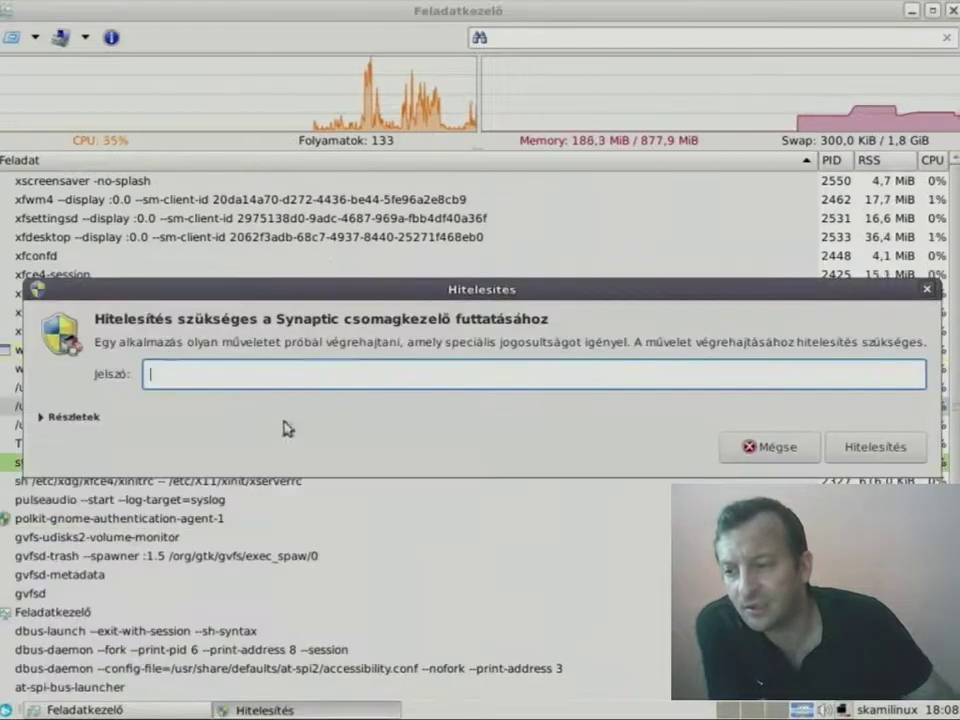
type("*********")
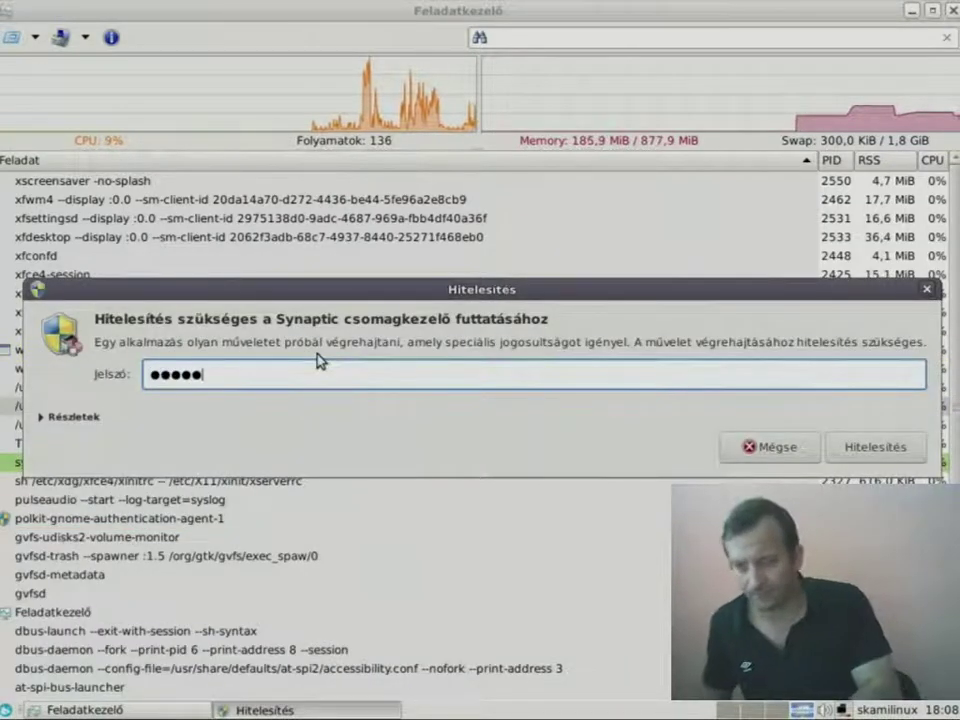
key("Return")
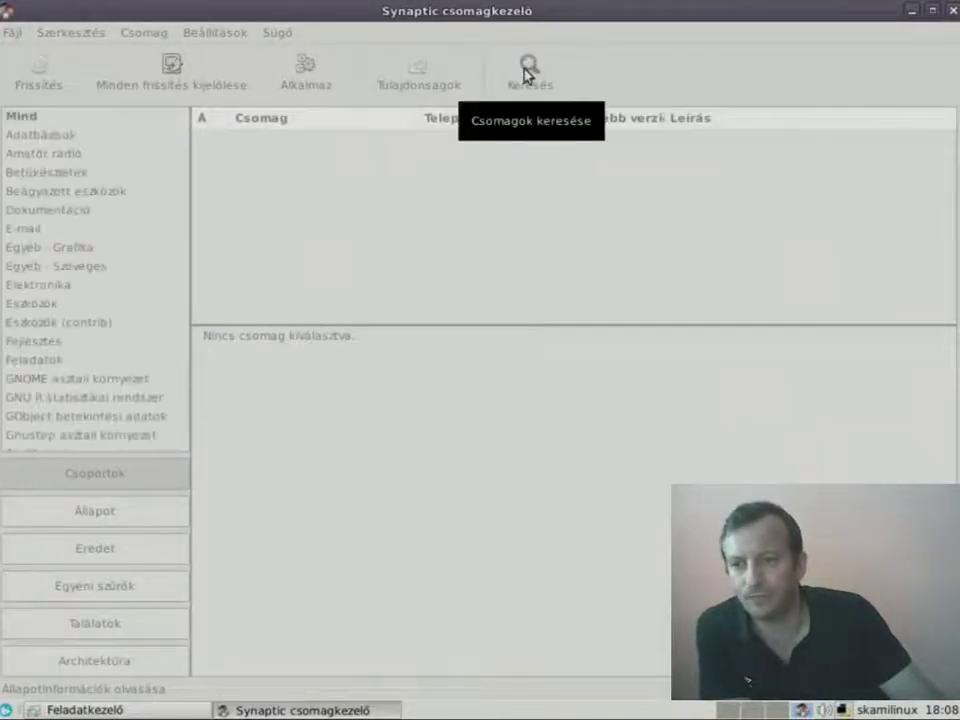
Search the packages for "firefox hu" and mark firefox-esr-l10n-hu for installation together with the required myspell-hu
left_click(527, 75)
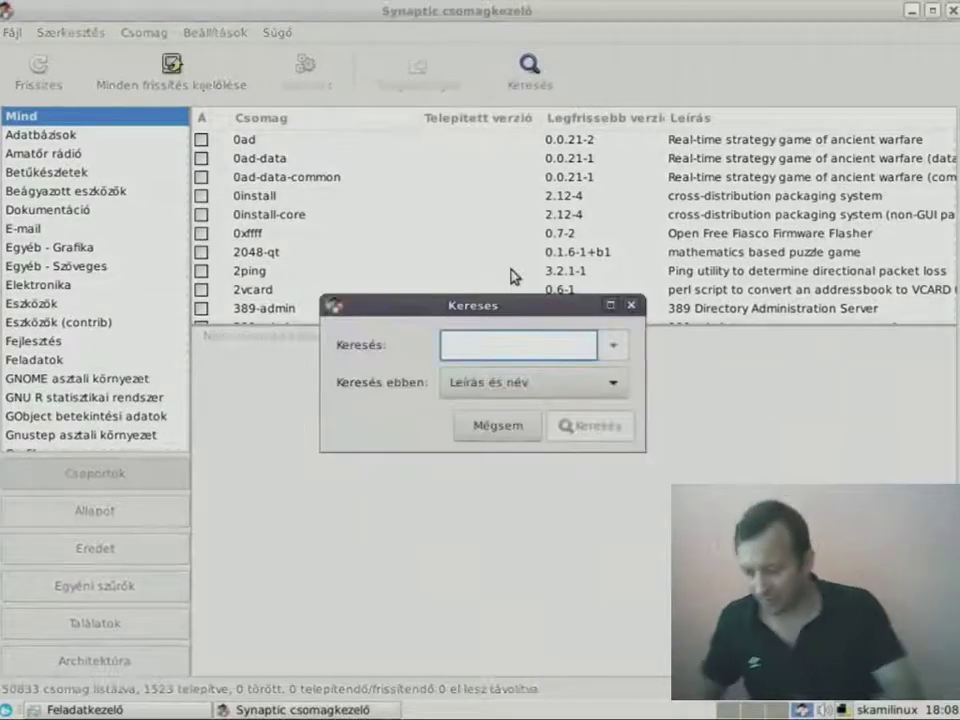
type("fire")
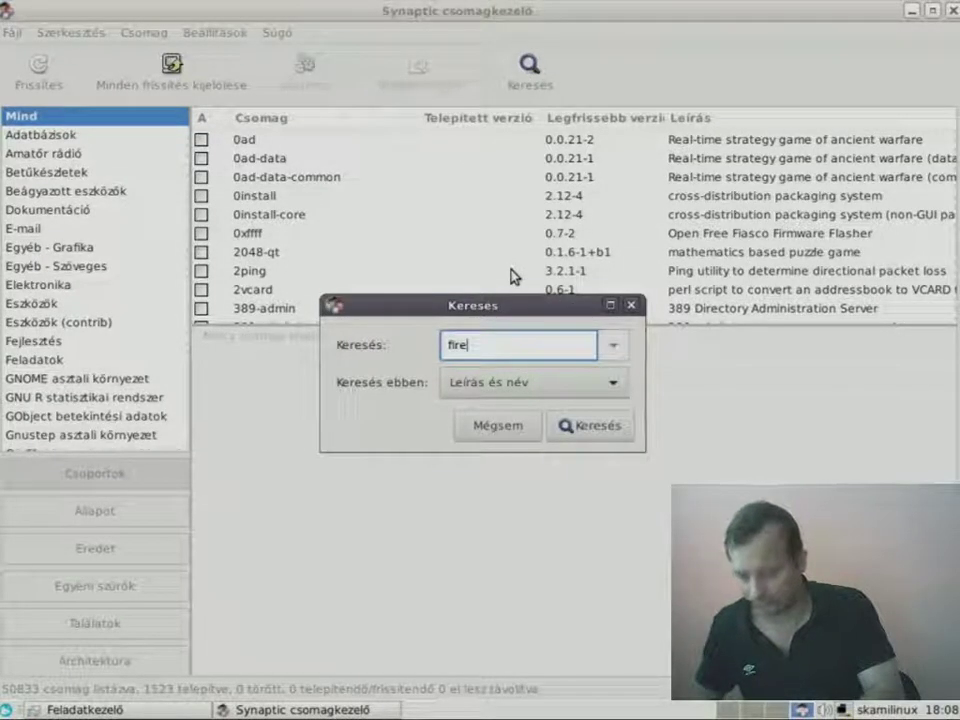
type("fox hu")
key("Return")
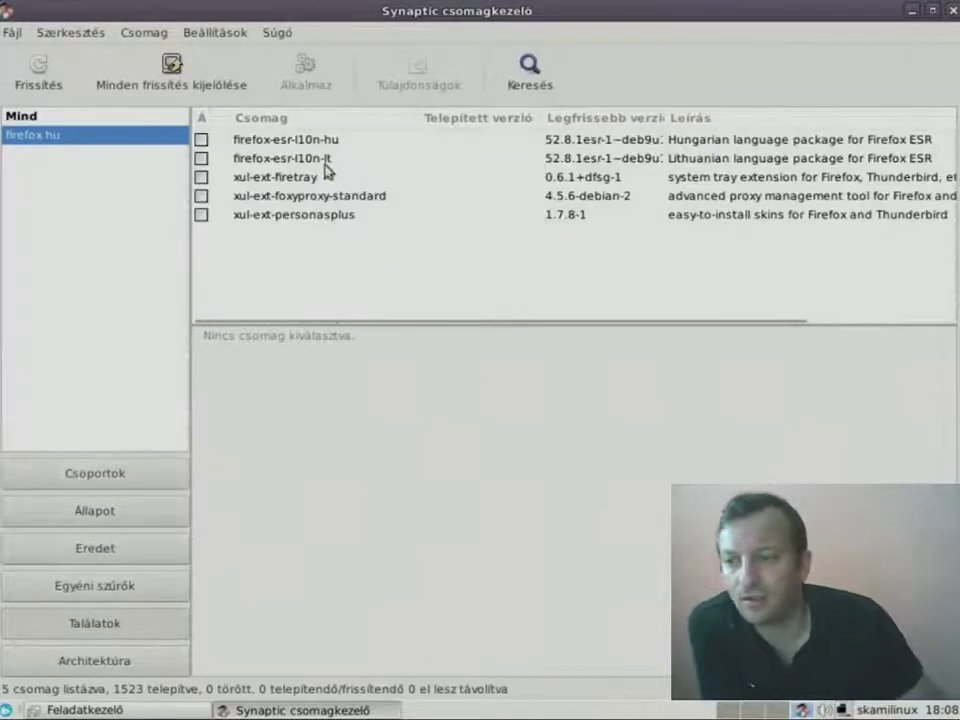
left_click(294, 143)
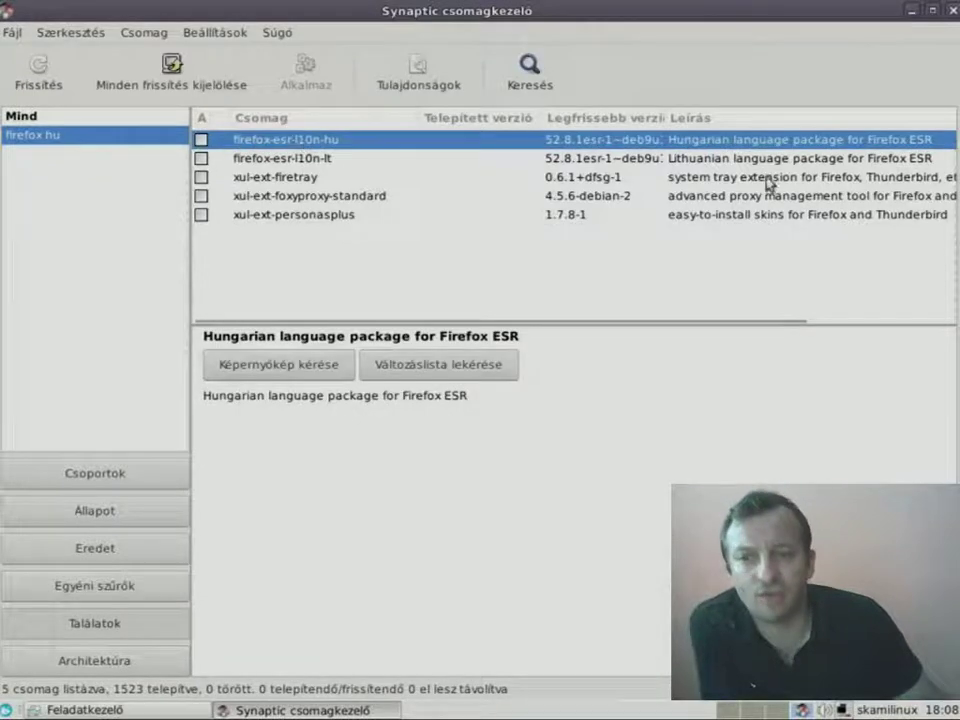
left_click(201, 142)
left_click(257, 178)
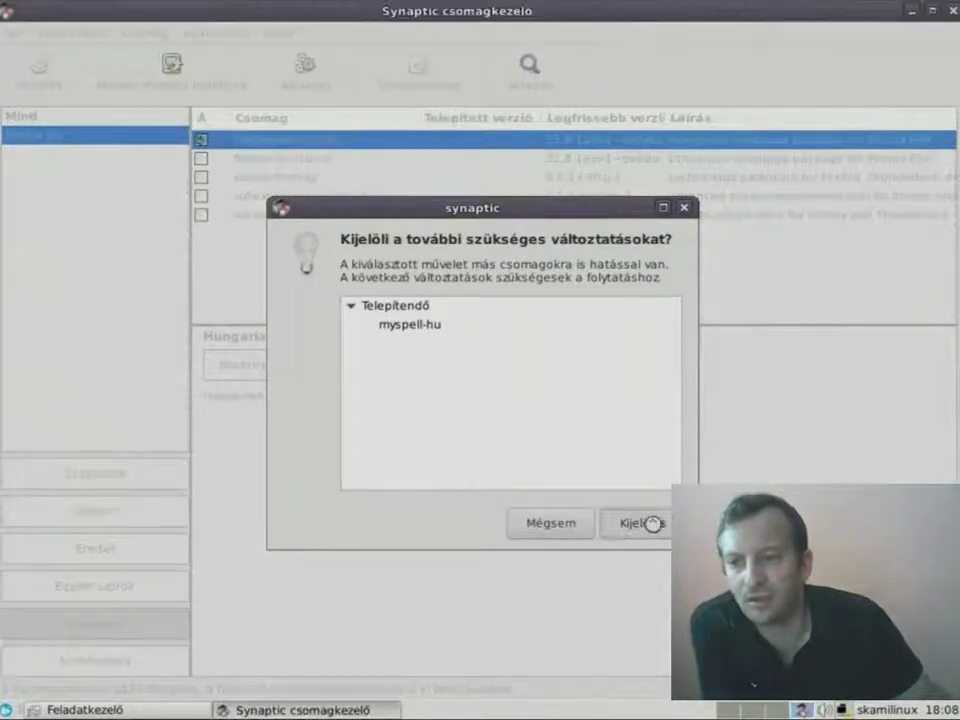
left_click(653, 521)
Apply the marked package changes, expanding the download and installation details and moving the progress window higher
left_click(305, 78)
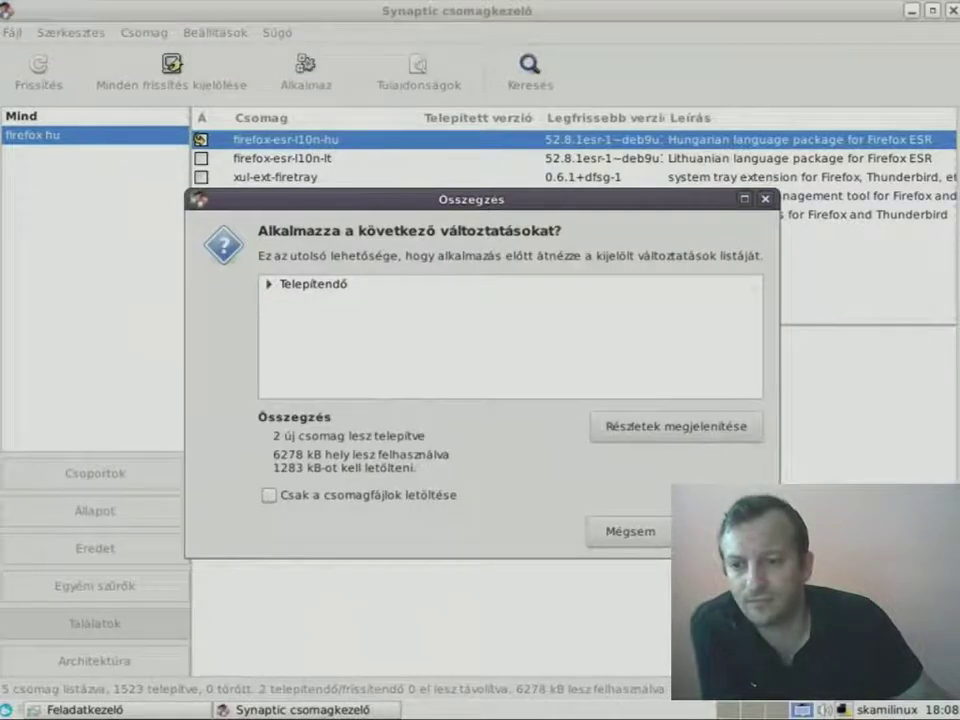
left_click(720, 531)
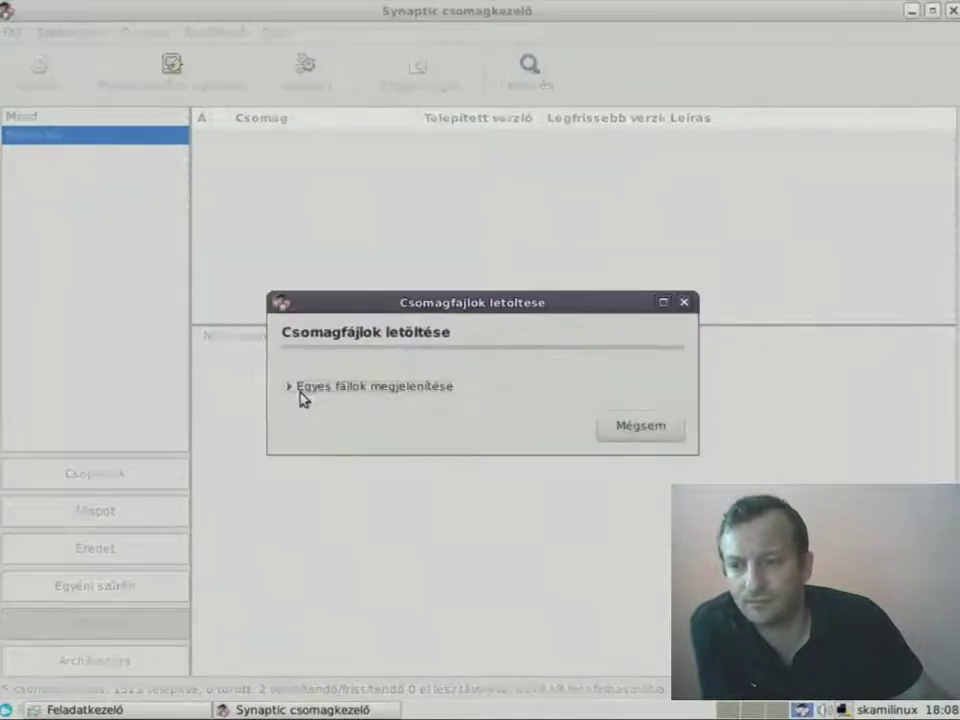
left_click(303, 394)
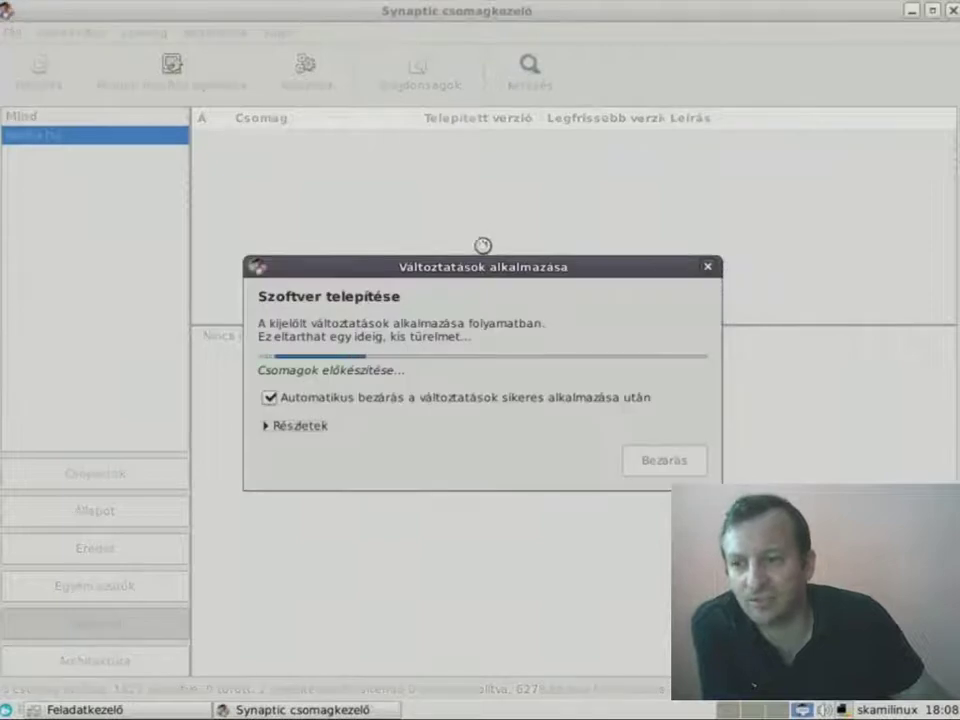
left_click(274, 430)
left_click_drag(484, 268, 451, 62)
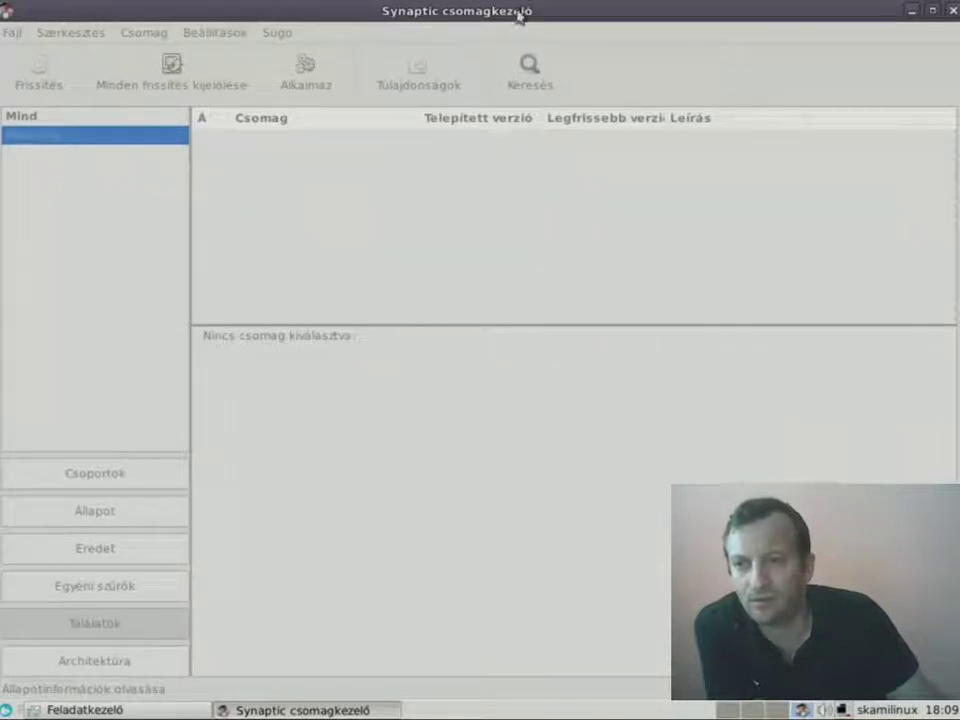
Minimize Synaptic and Feladatkezelő, launch Firefox ESR from the desktop and bring Synaptic back up
left_click(318, 710)
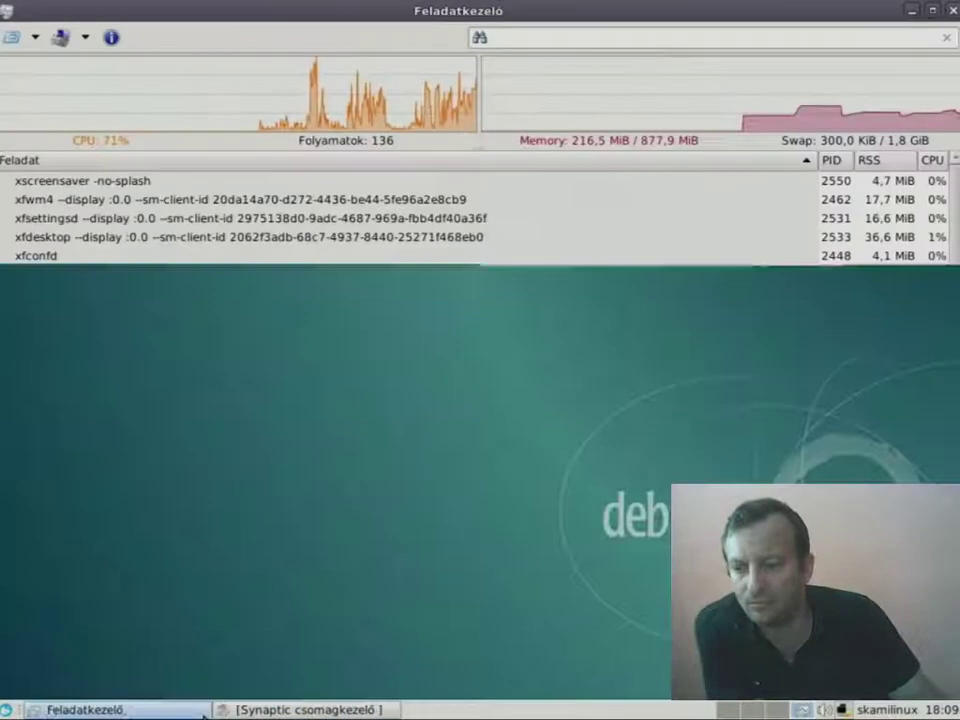
left_click(203, 713)
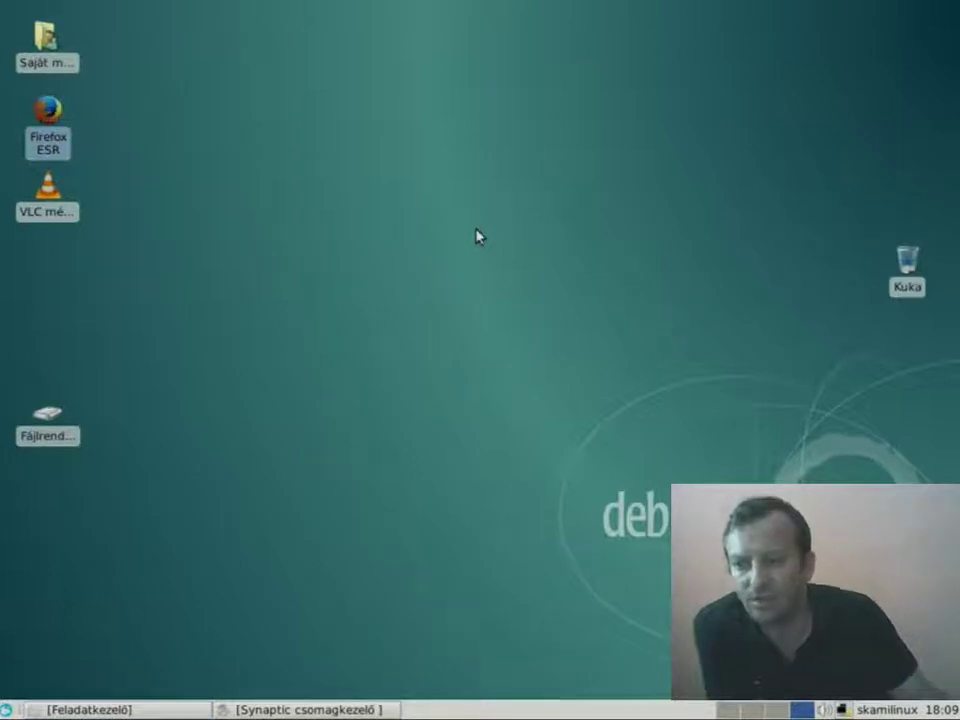
double_click(50, 112)
left_click(252, 709)
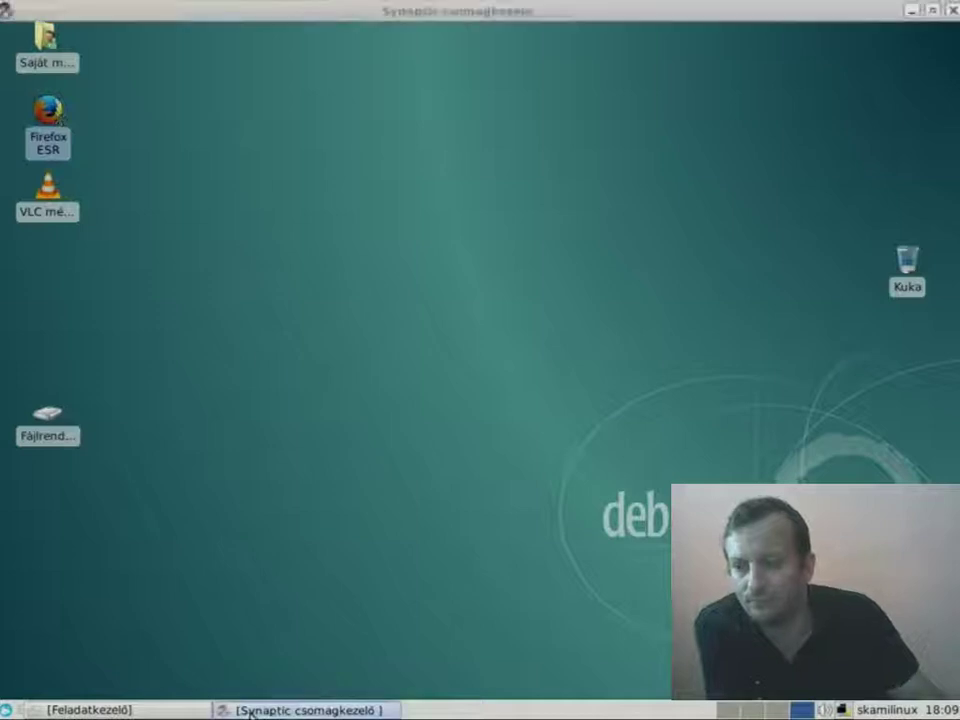
Close Synaptic csomagkezelő and launch Firefox ESR from the desktop
left_click(947, 9)
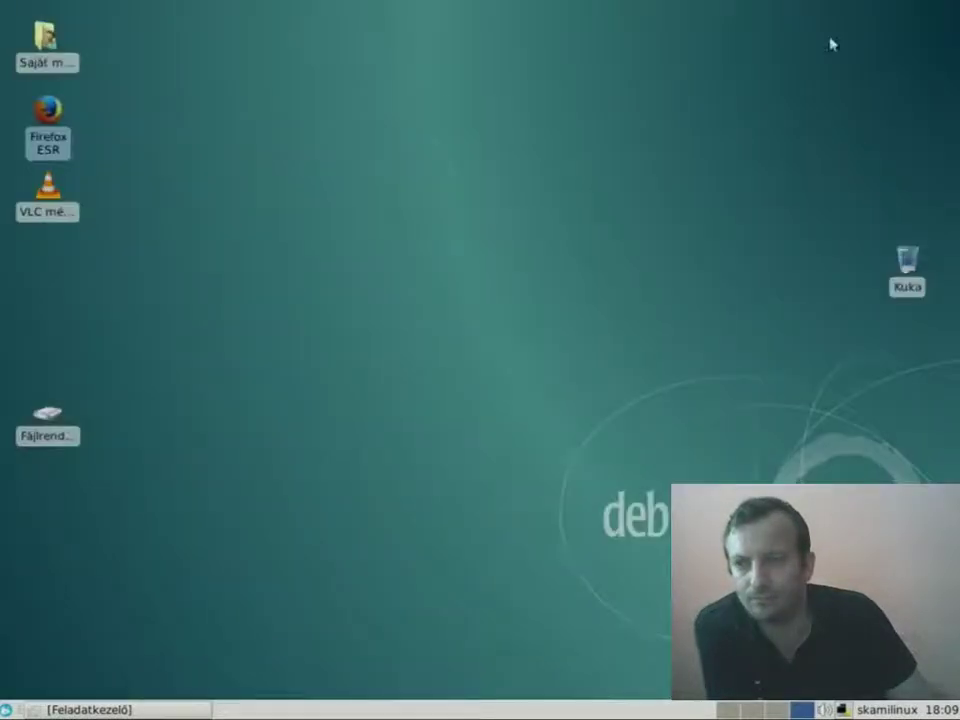
double_click(55, 112)
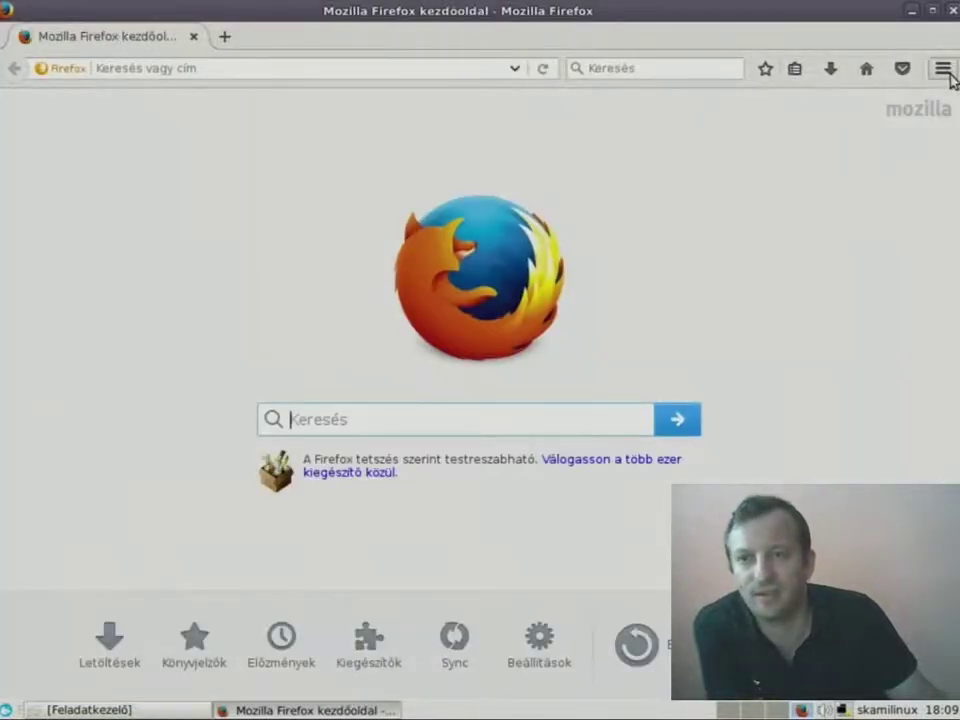
Check the language of the Firefox main menu and close the browser
left_click(943, 70)
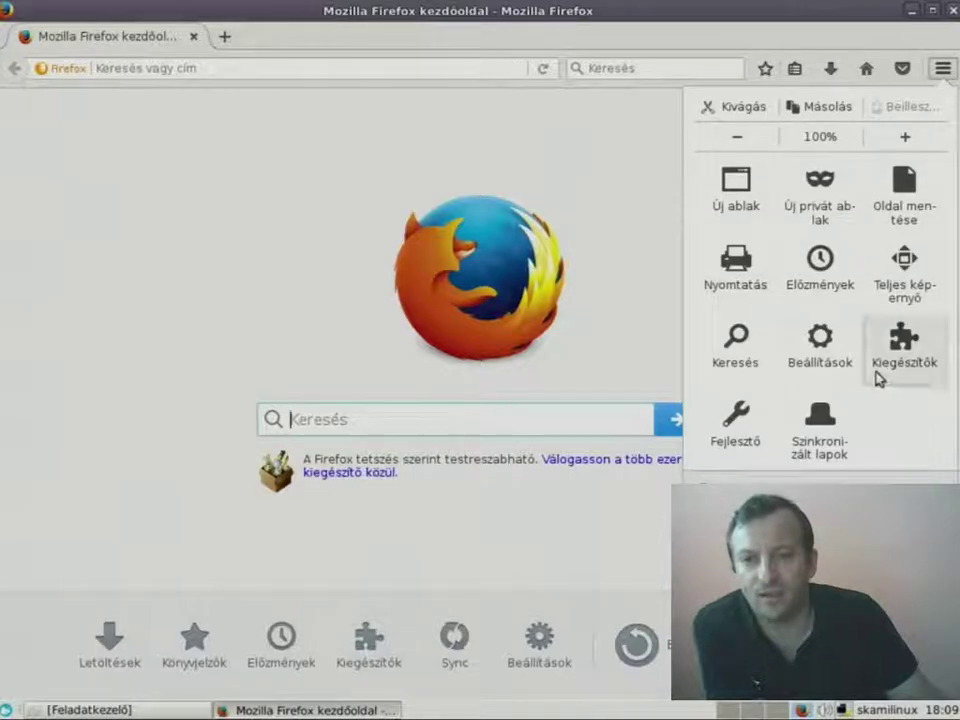
left_click(575, 158)
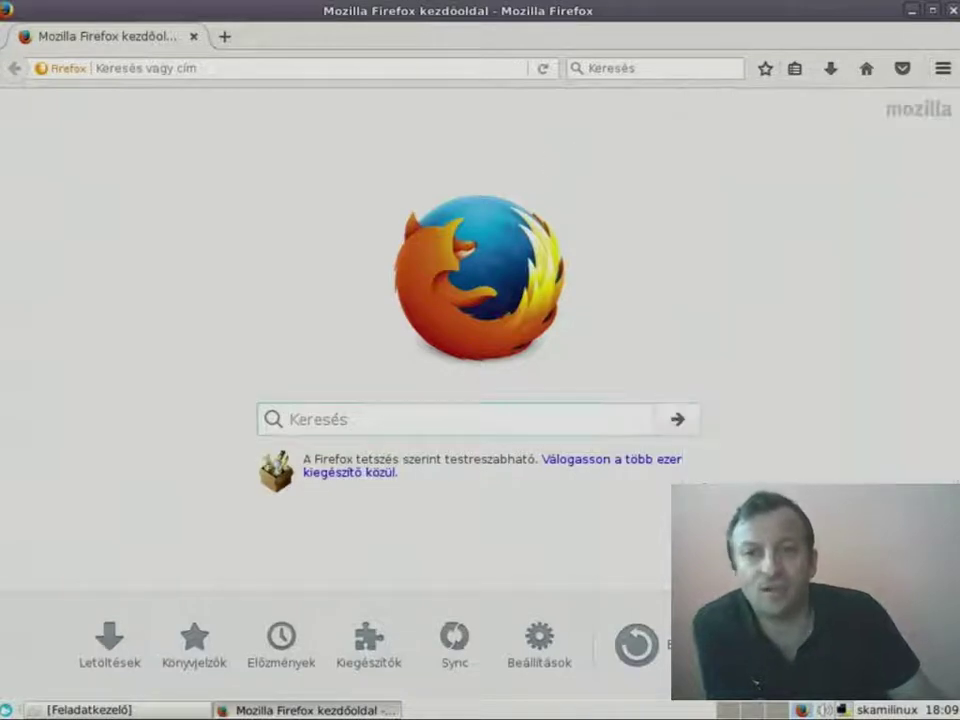
left_click(953, 10)
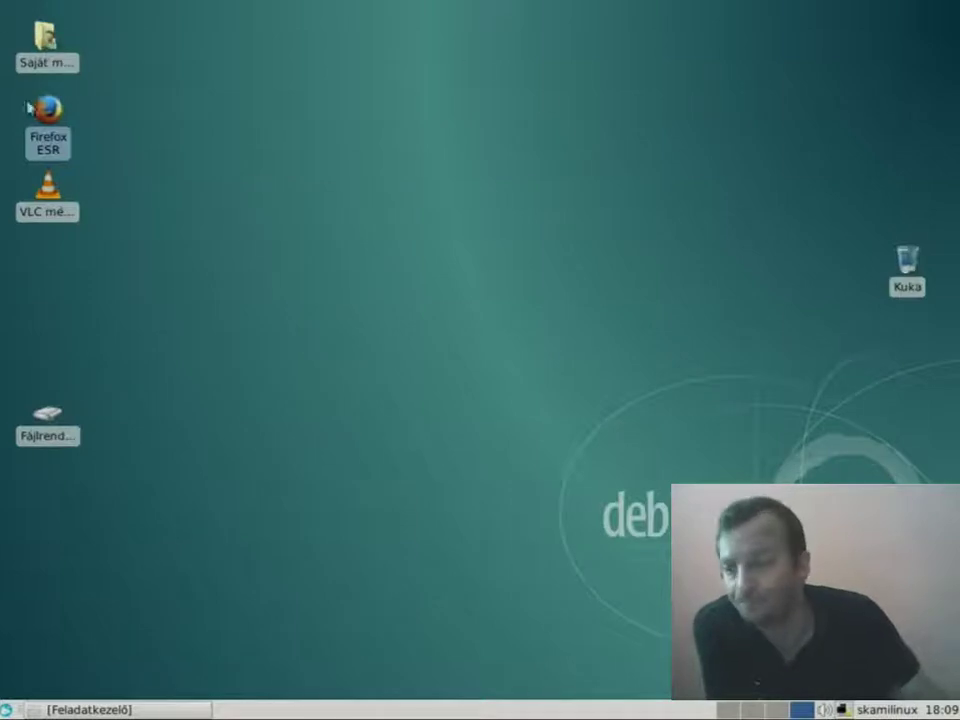
Launch Freedoom: Phase 1 from the Összes category of the applications
left_click(7, 709)
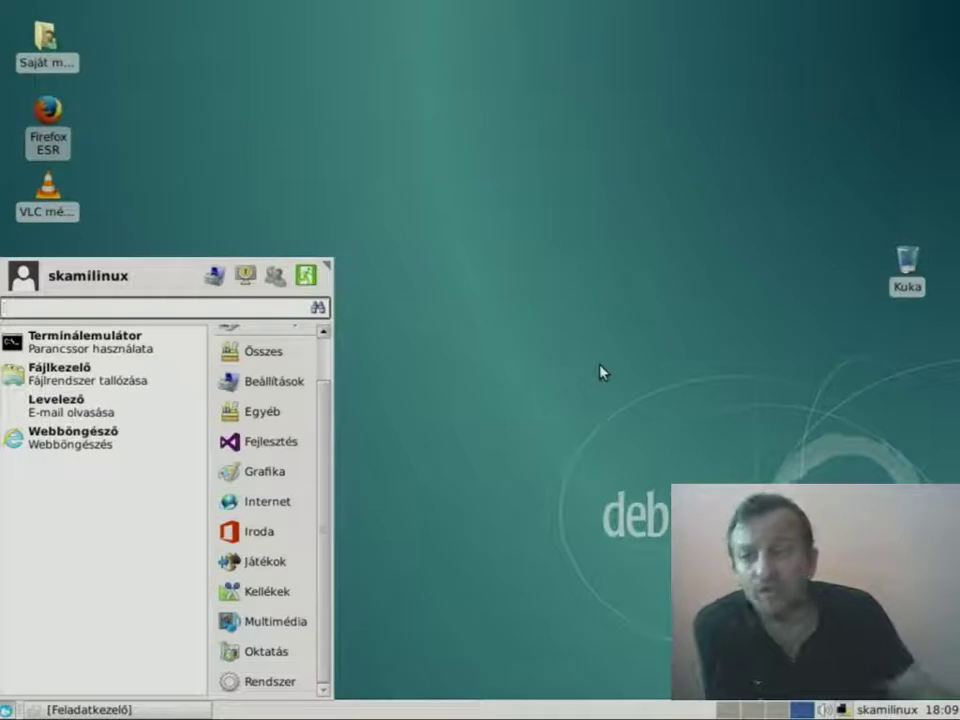
scroll(265, 445, "up", 2)
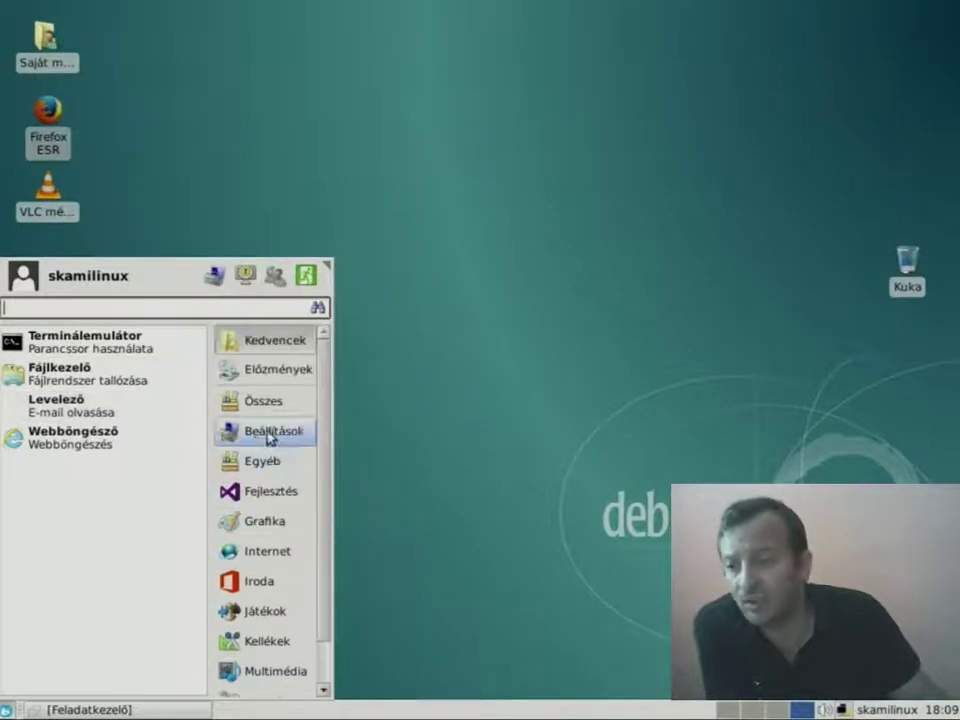
left_click(272, 402)
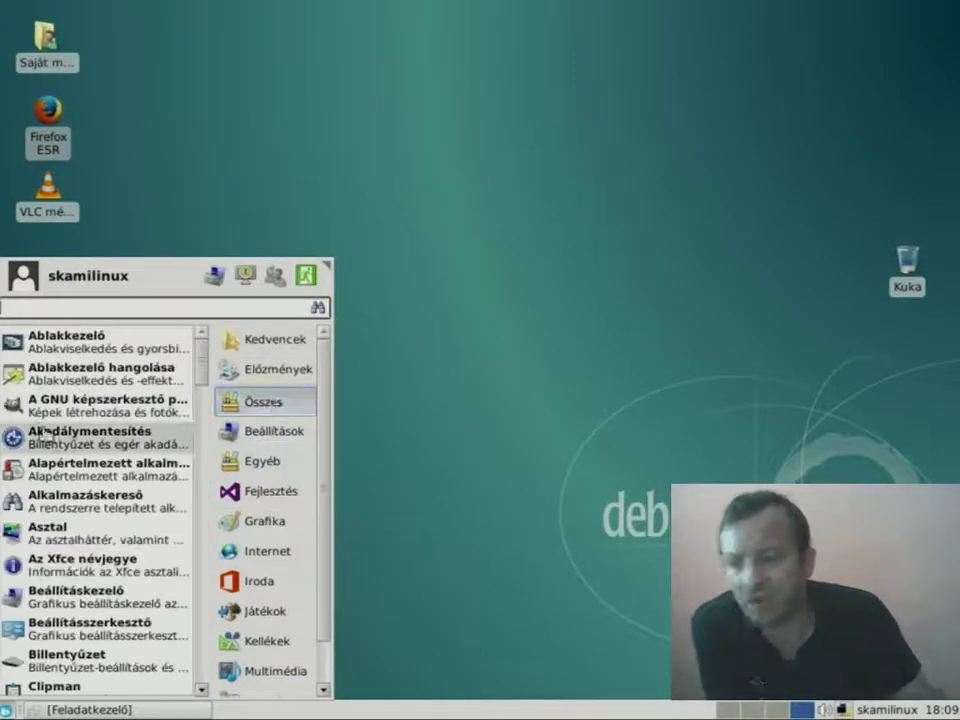
scroll(137, 553, "down", 5)
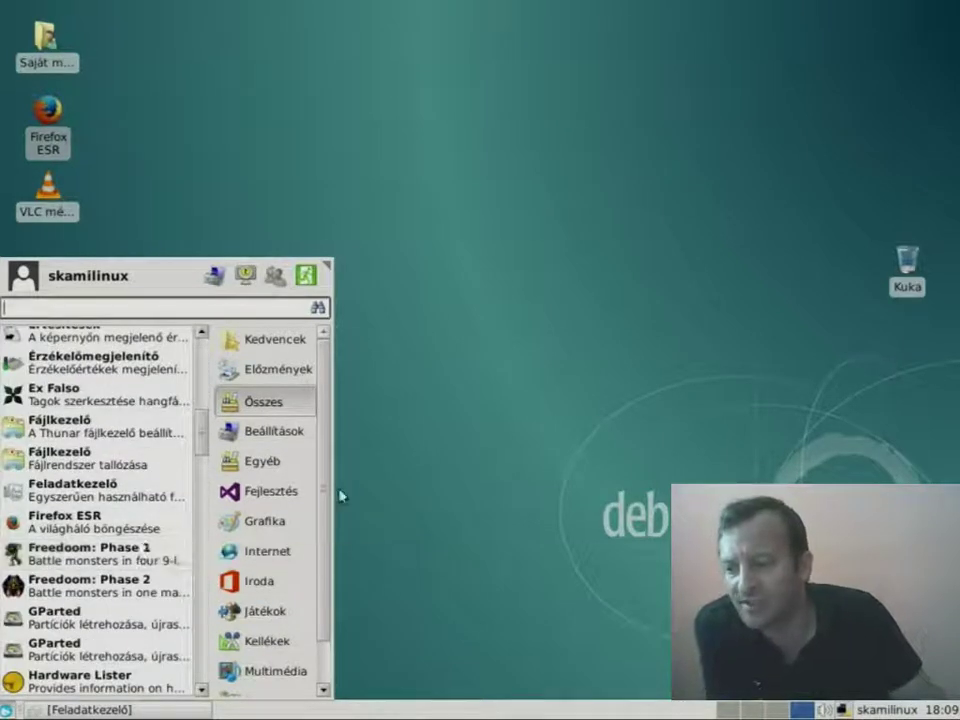
left_click(122, 567)
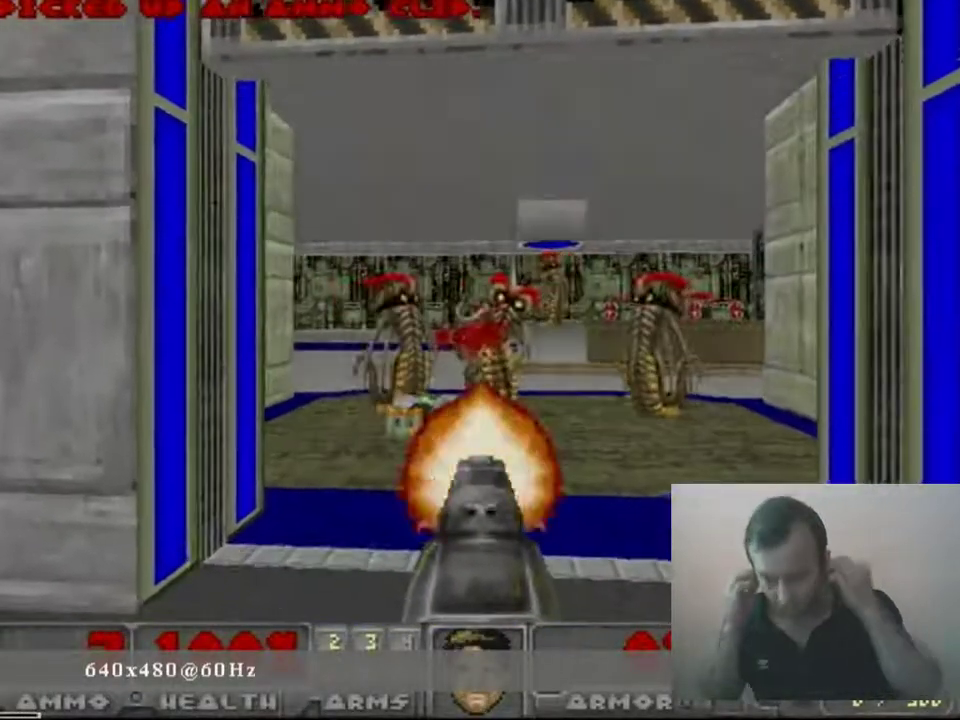
Start a new game in the Outpost Outbreak chapter at the "Please don't kill me!" skill level
key("3")
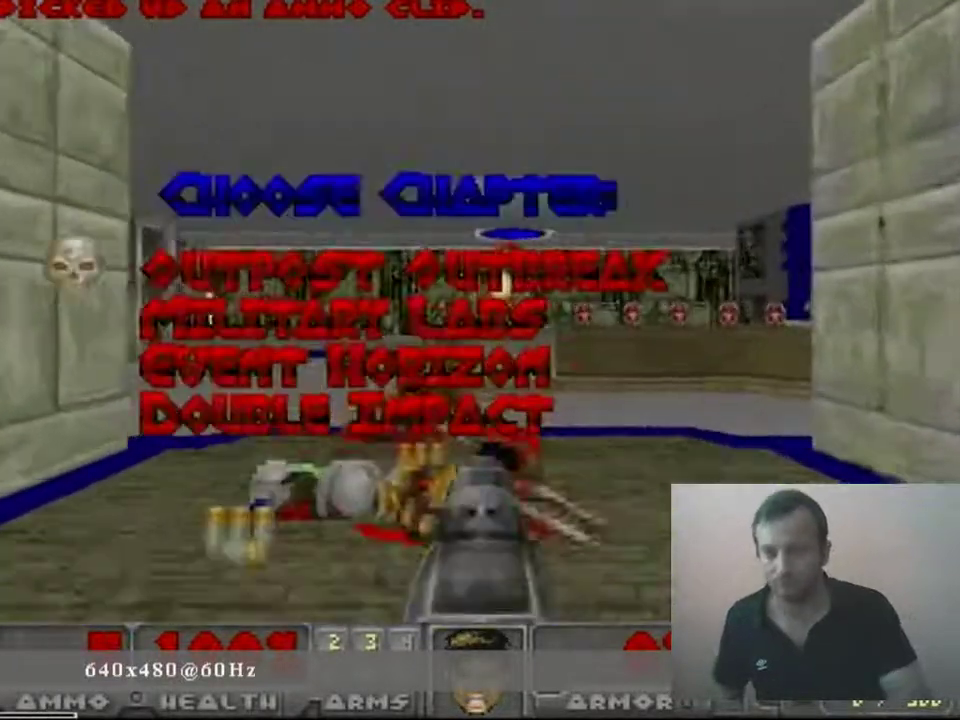
key("Return")
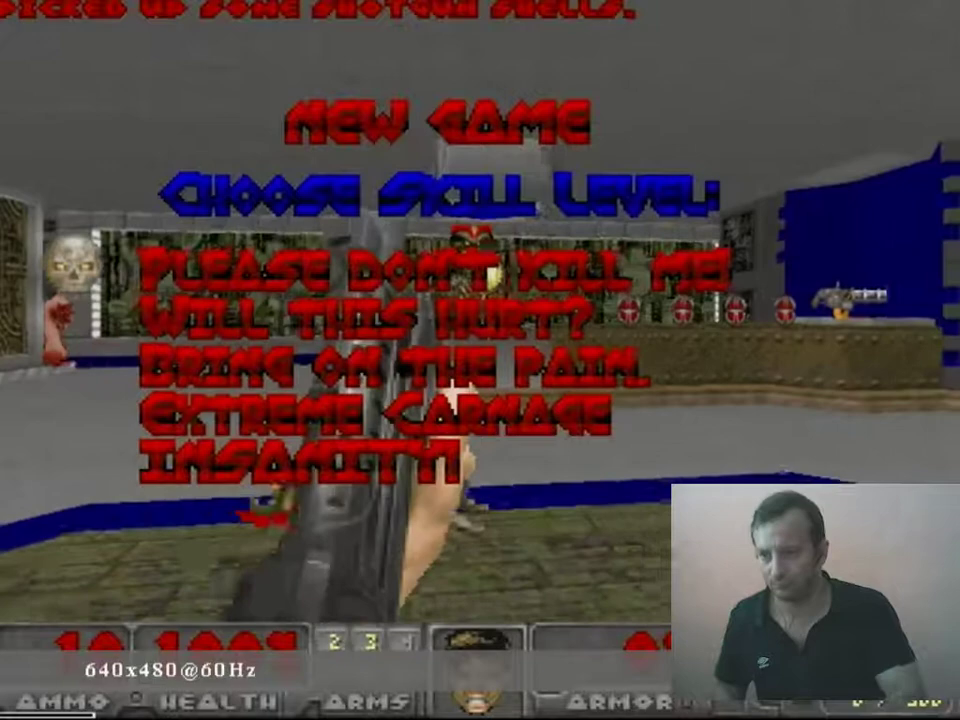
key("Return")
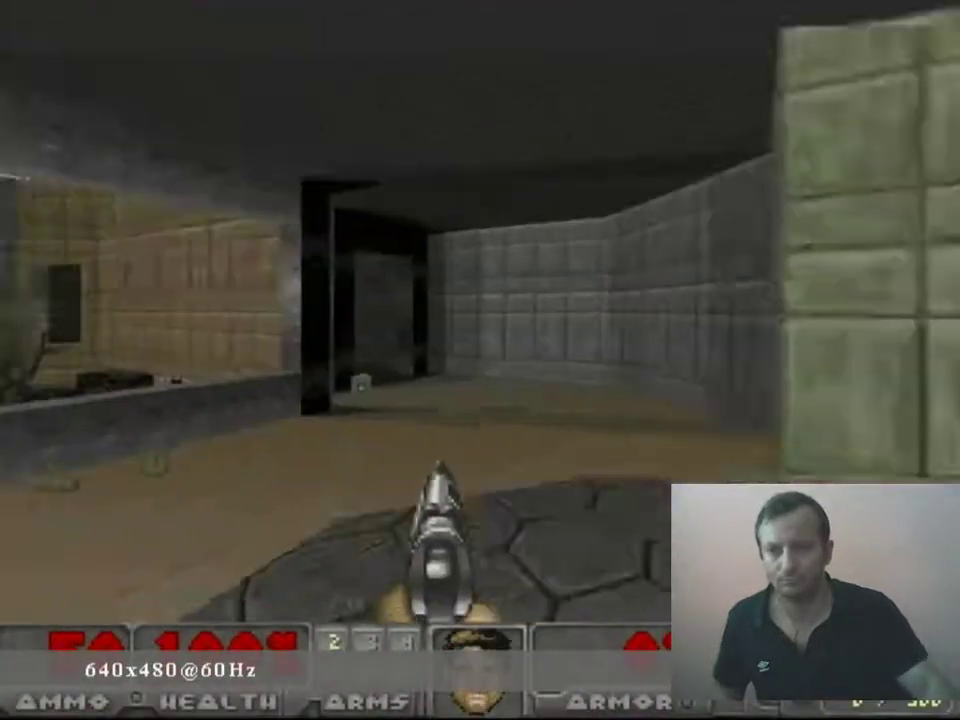
key("Up")
key("Left")
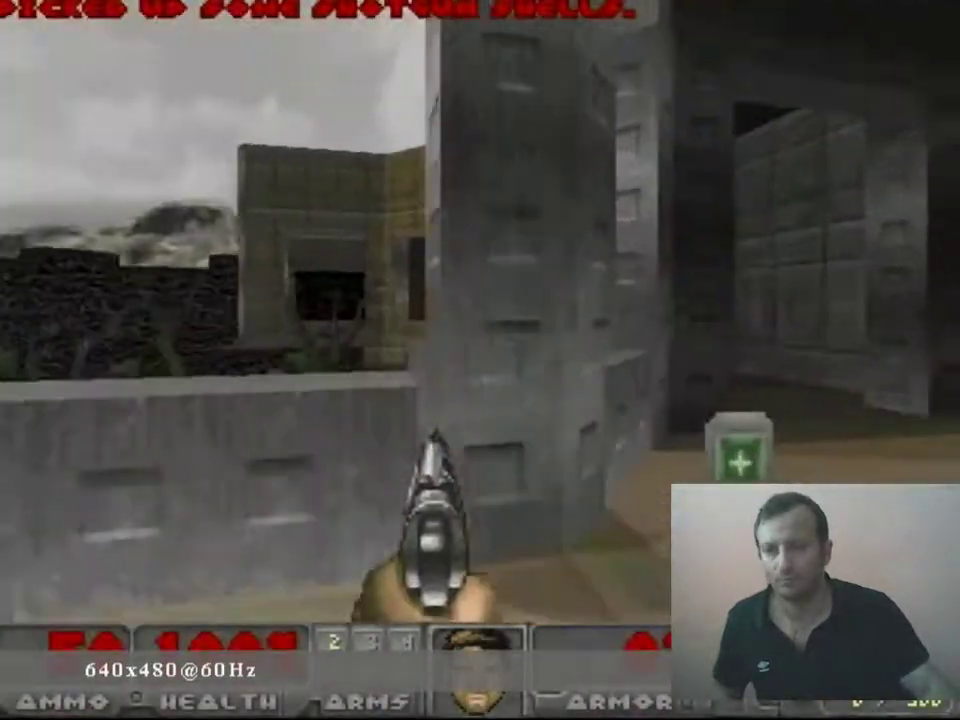
key("Right")
key("Up")
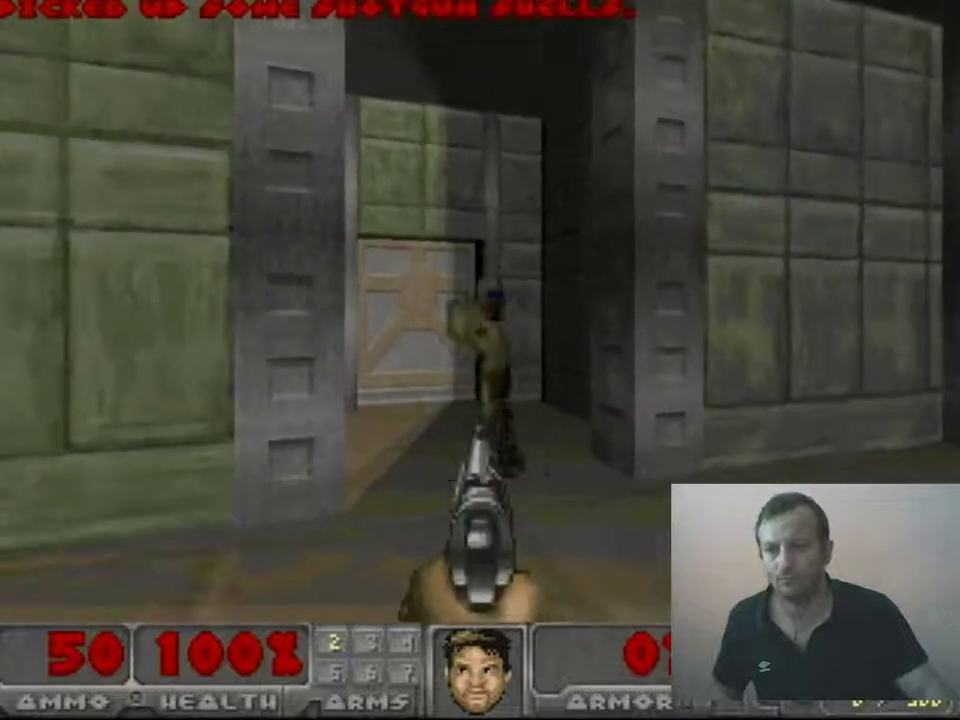
key("ctrl")
key("Up")
key("Left")
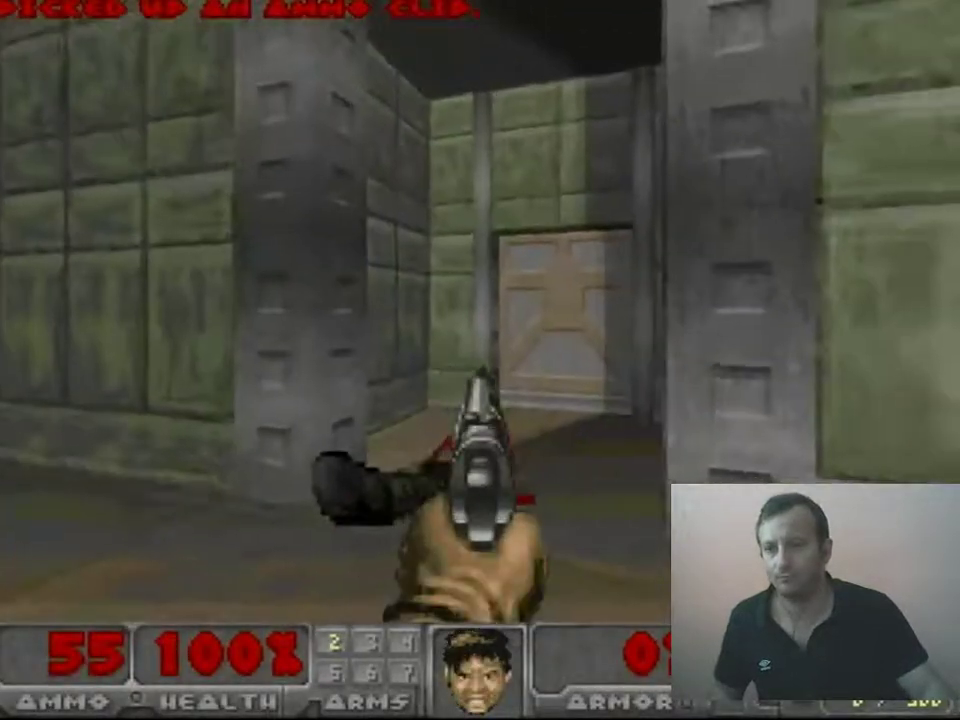
key("Up")
key("Left")
key("Right")
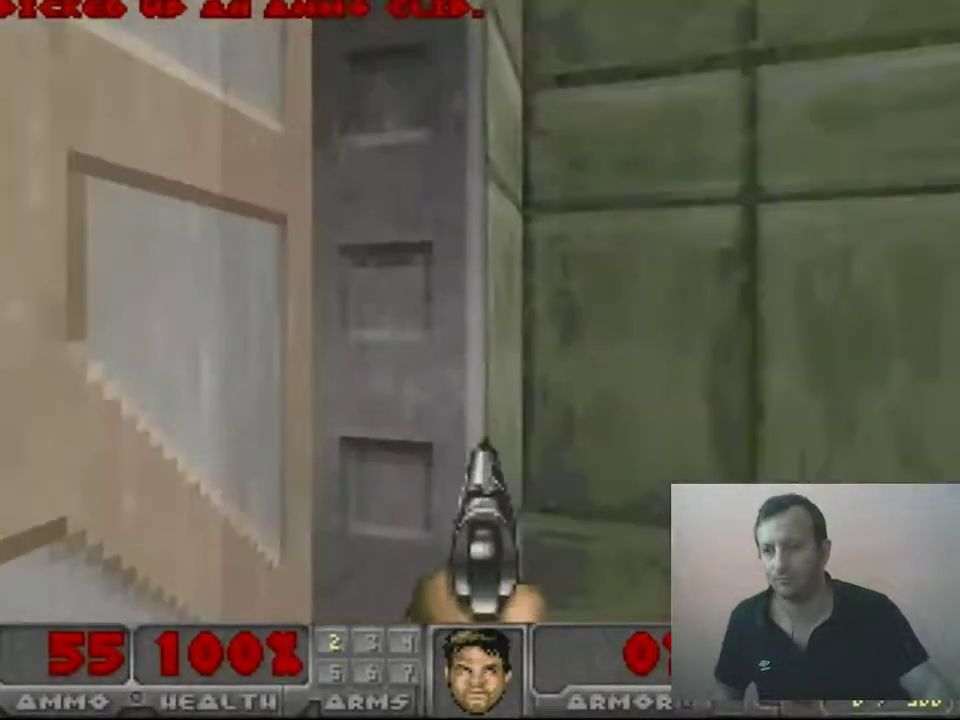
key("Right")
key("Left")
key("Up")
key("Left")
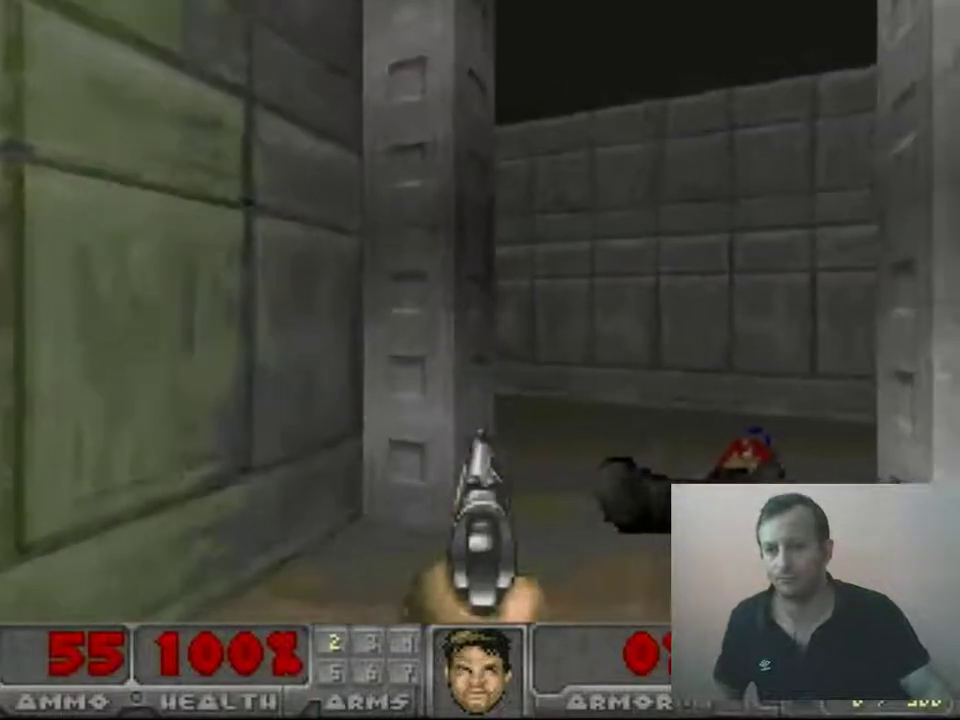
key("Left")
key("Right")
key("Up")
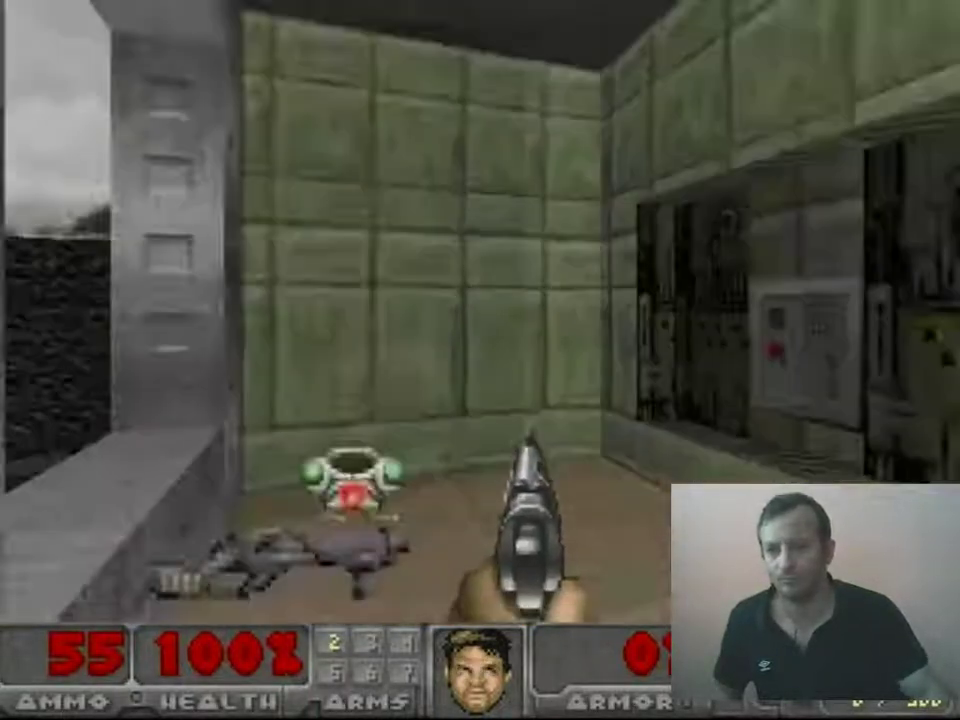
key("Up")
key("Right")
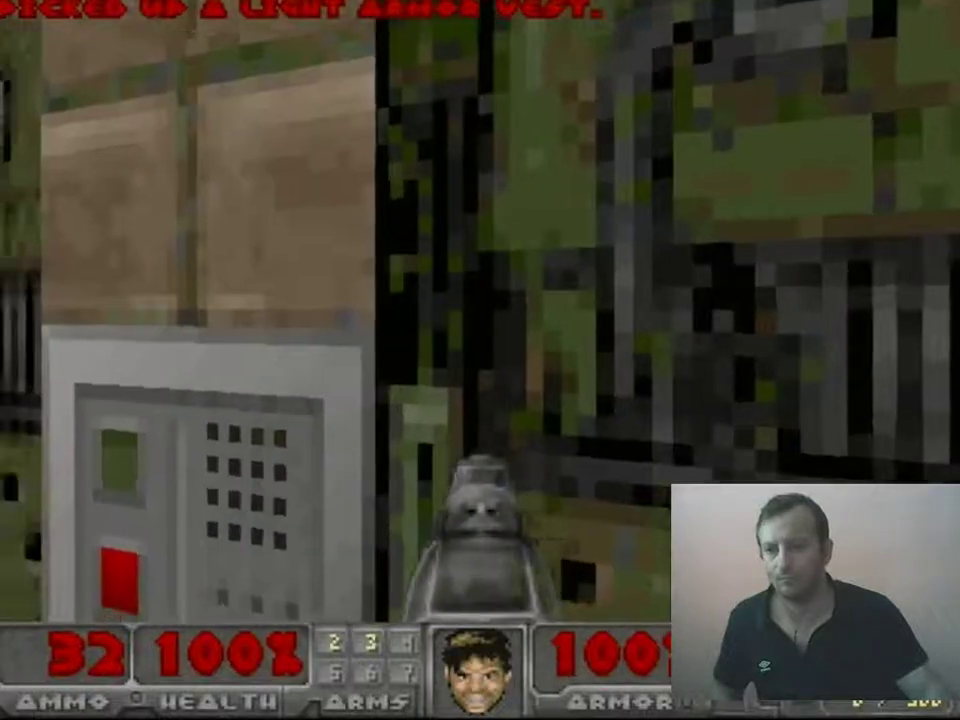
key("Down")
key("Left")
key("Right")
key("Up")
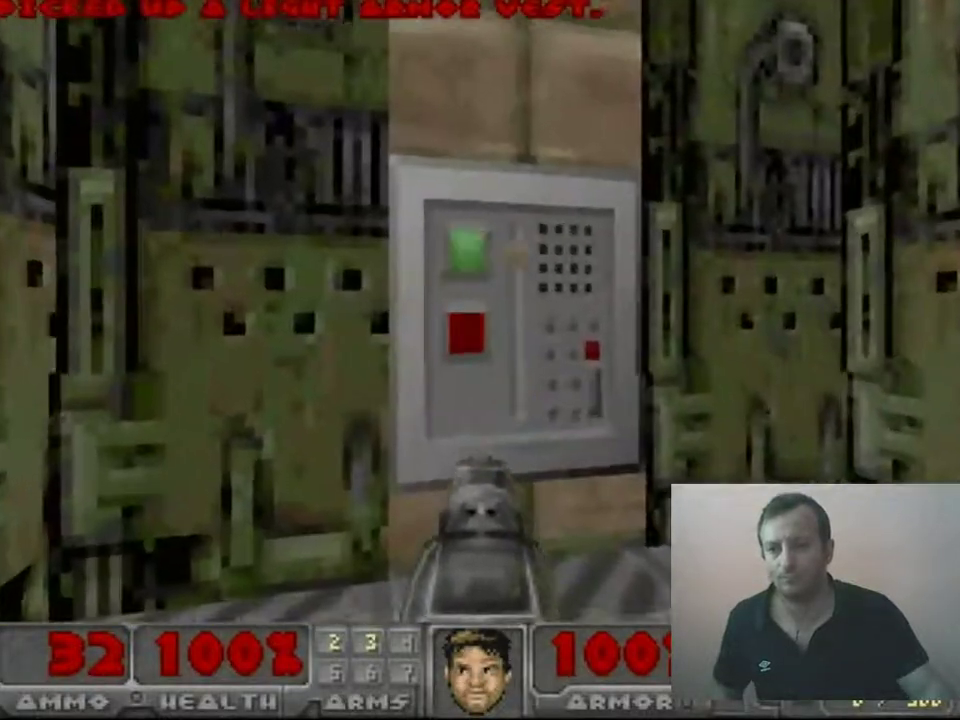
key("Left")
key("Up")
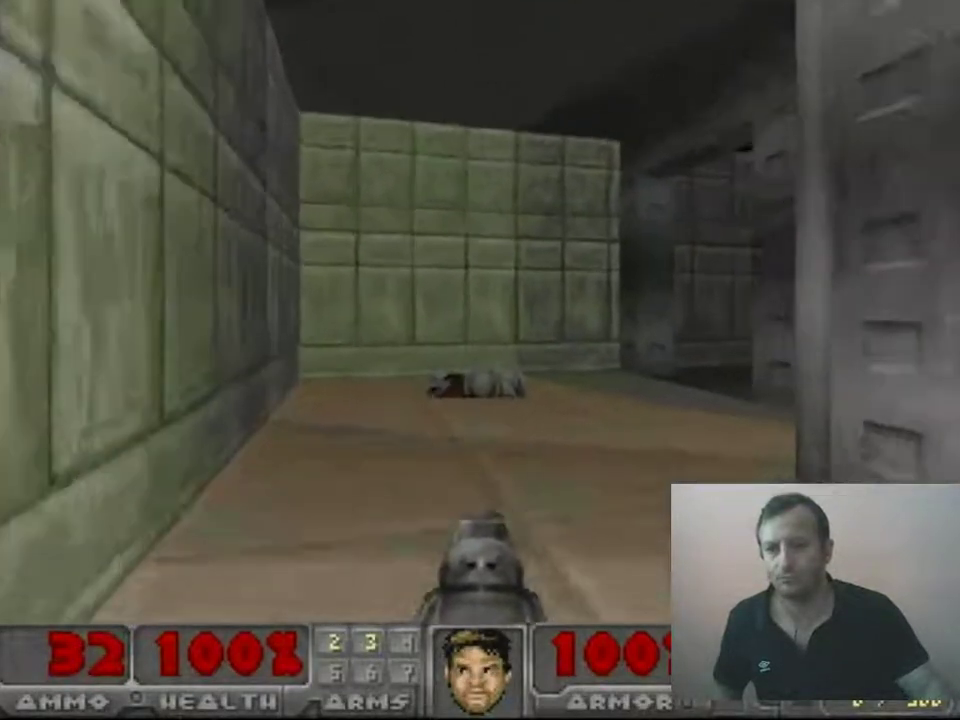
key("Right")
key("Up")
key("Right")
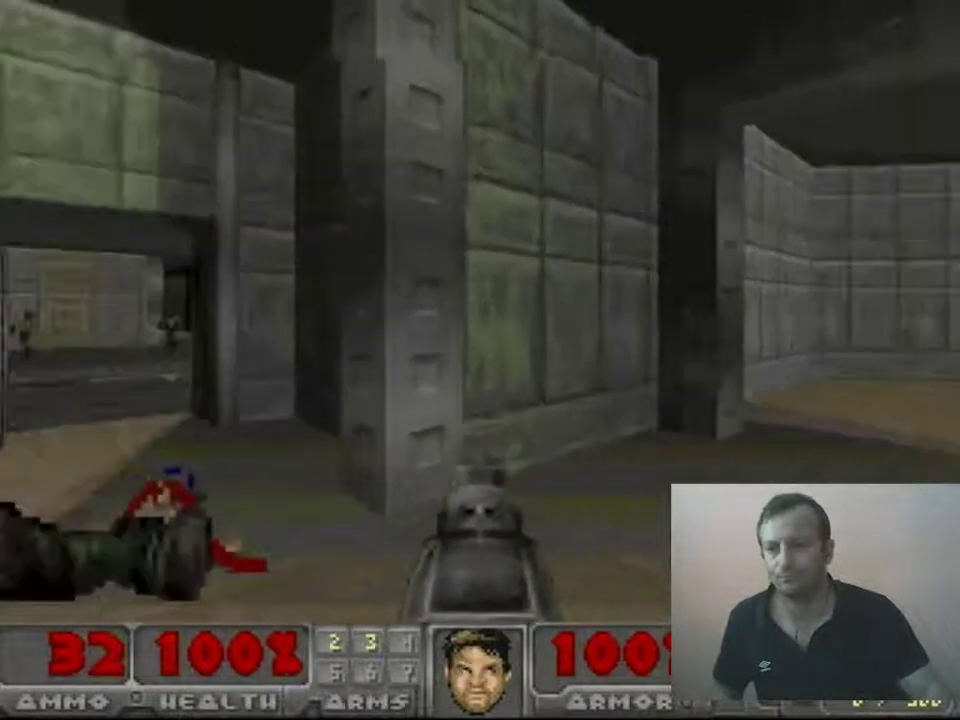
key("Left")
key("Up")
key("ctrl")
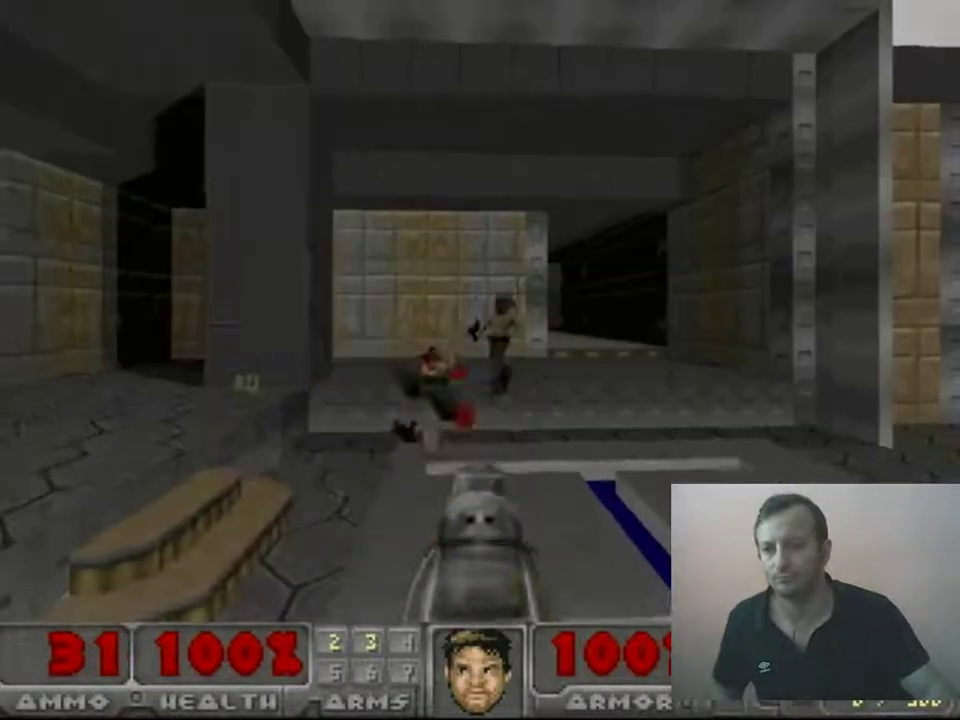
key("Left")
key("ctrl")
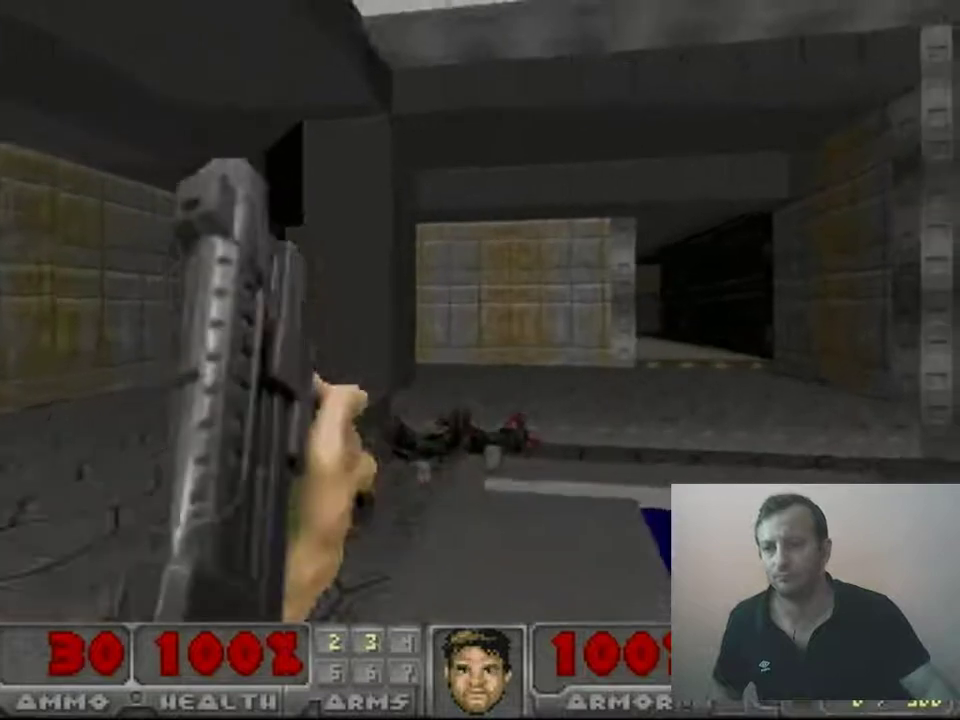
key("Up")
key("Left")
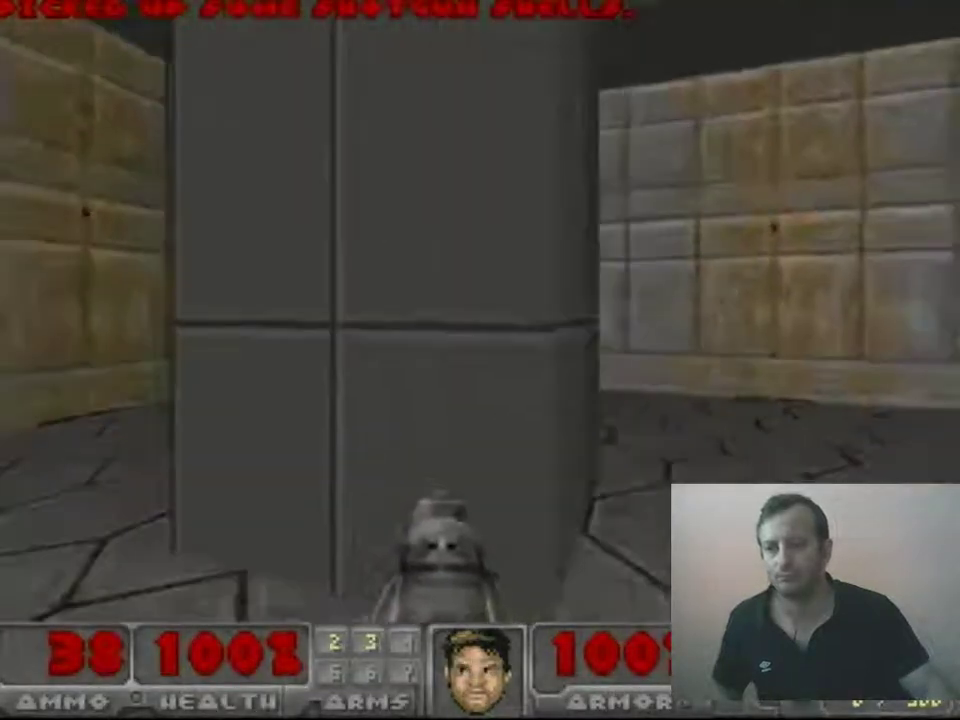
key("Right")
key("Up")
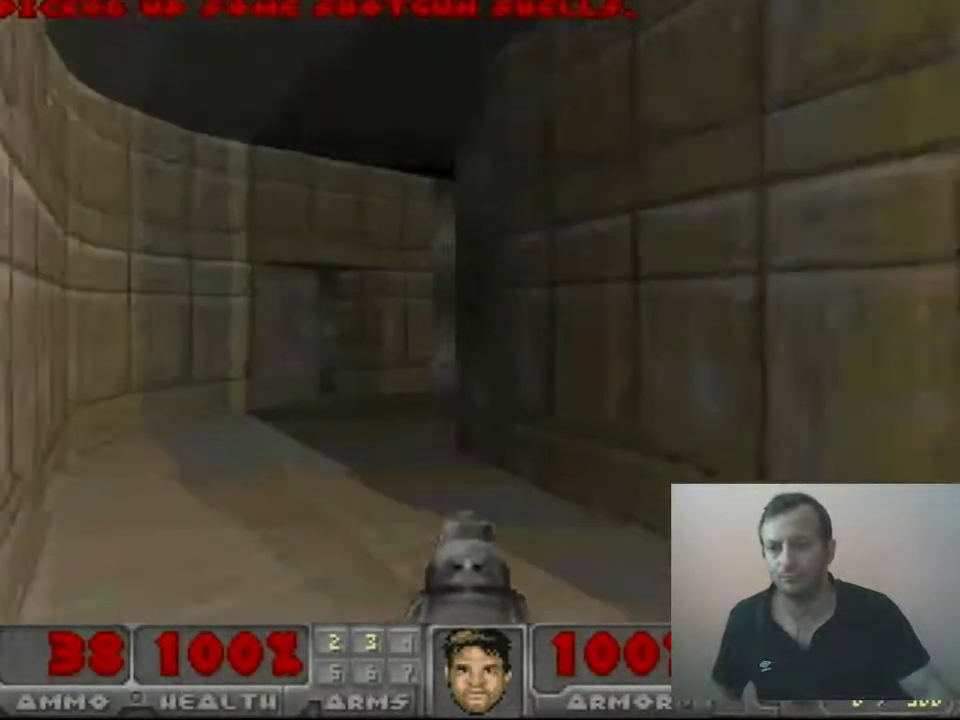
key("Up")
key("ctrl")
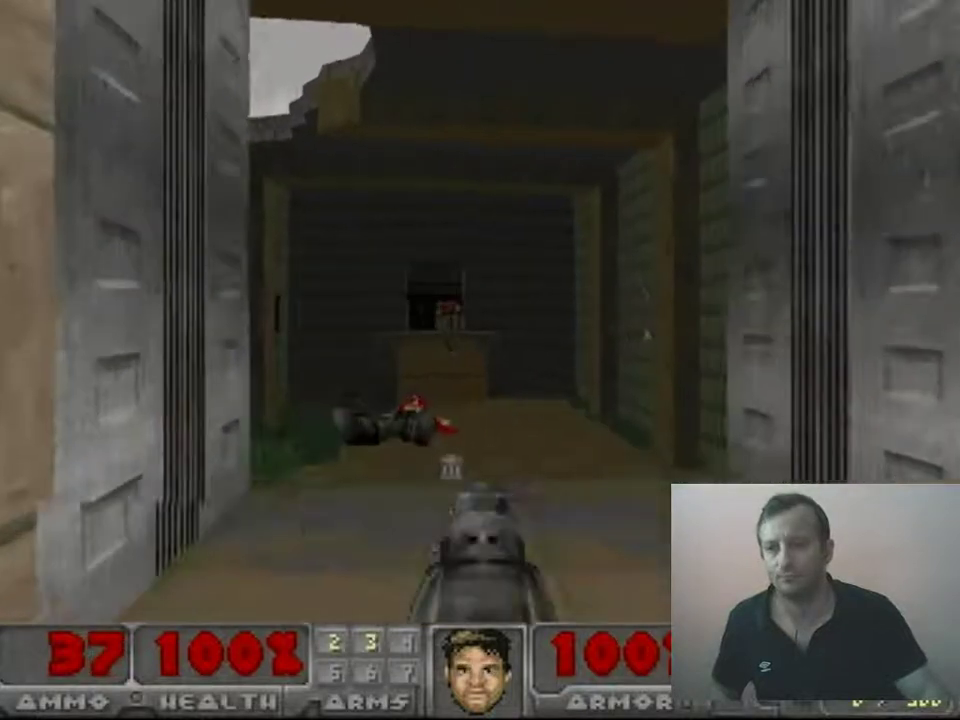
key("Up")
key("ctrl")
key("ctrl")
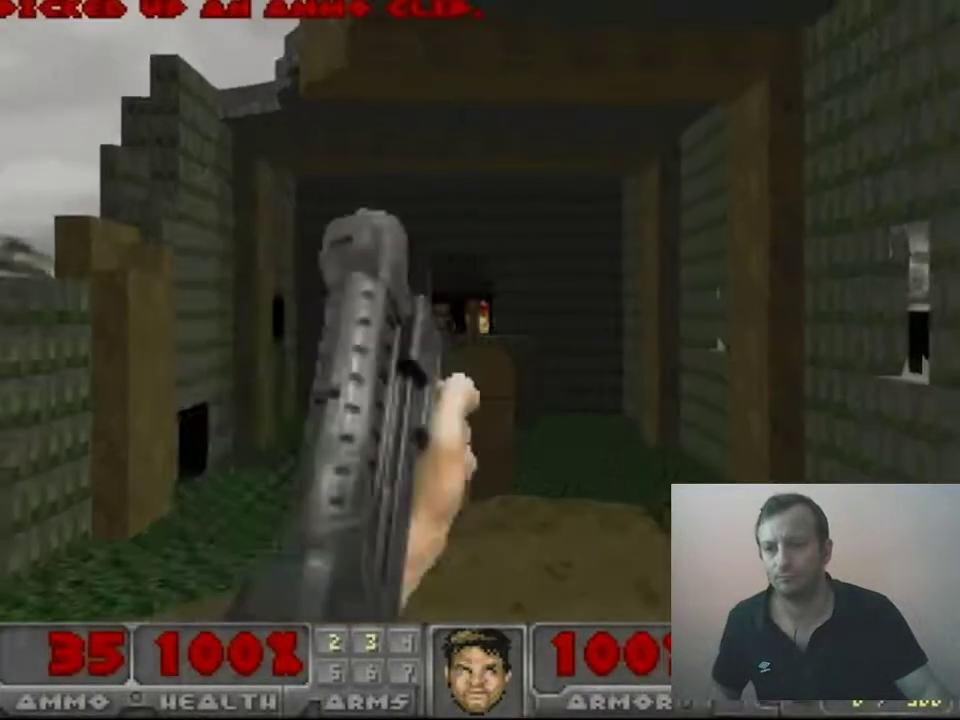
key("ctrl")
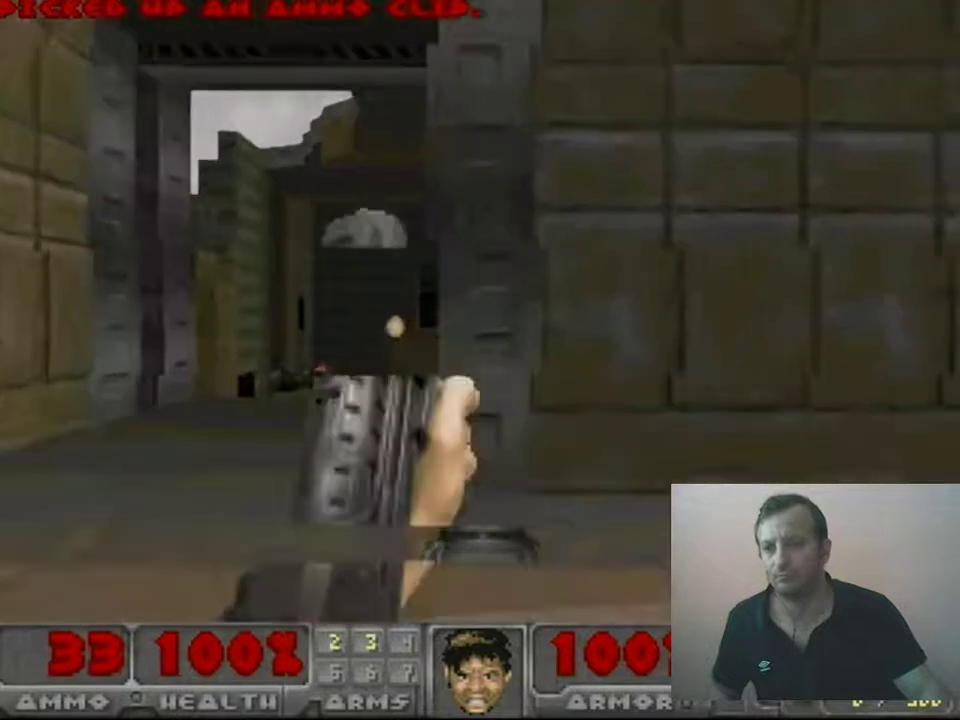
key("Left")
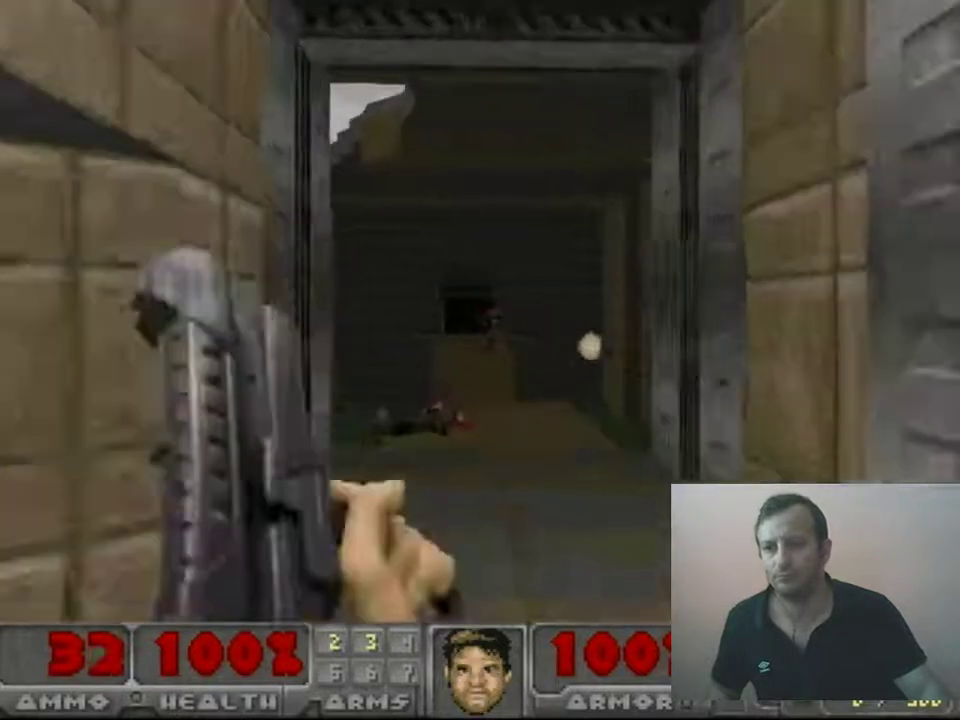
key("Down")
key("Right")
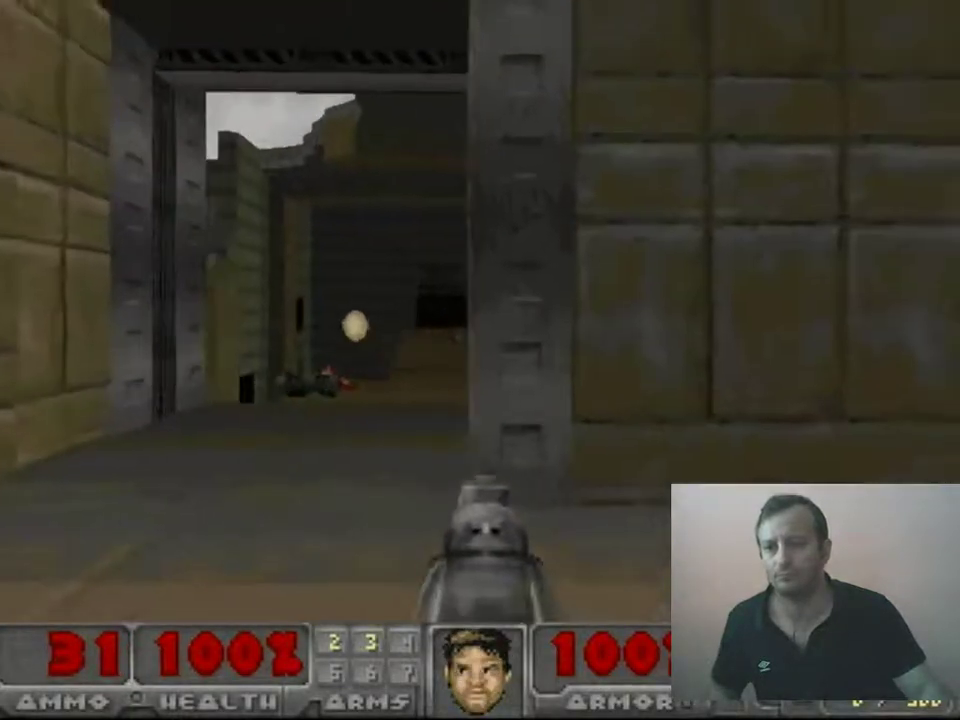
key("Up")
key("Left")
key("ctrl")
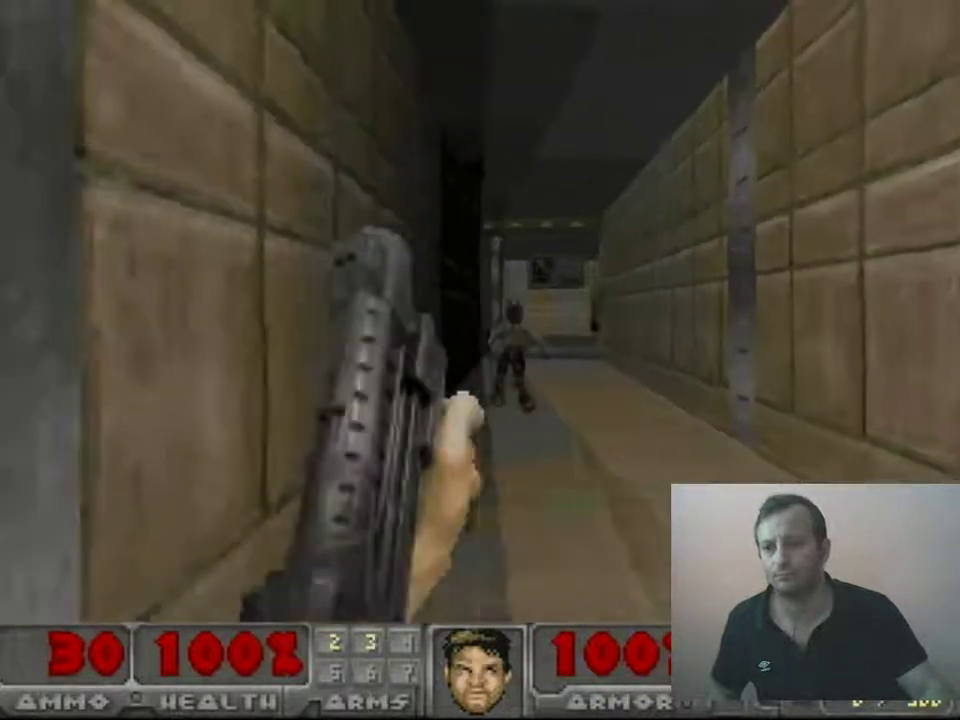
key("ctrl")
key("Up")
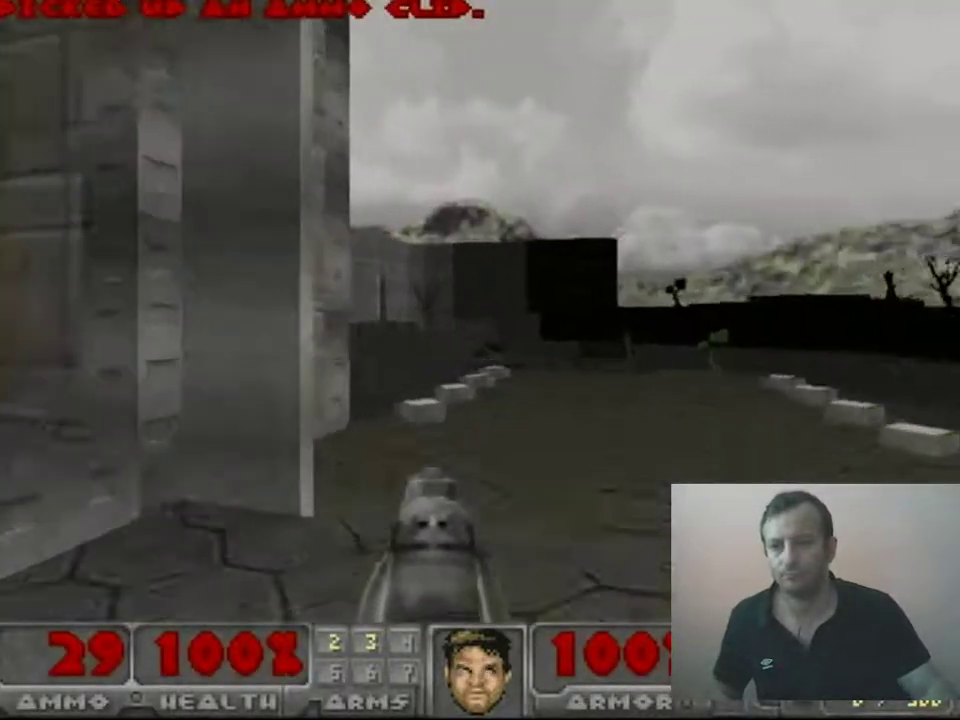
key("Left")
key("Up")
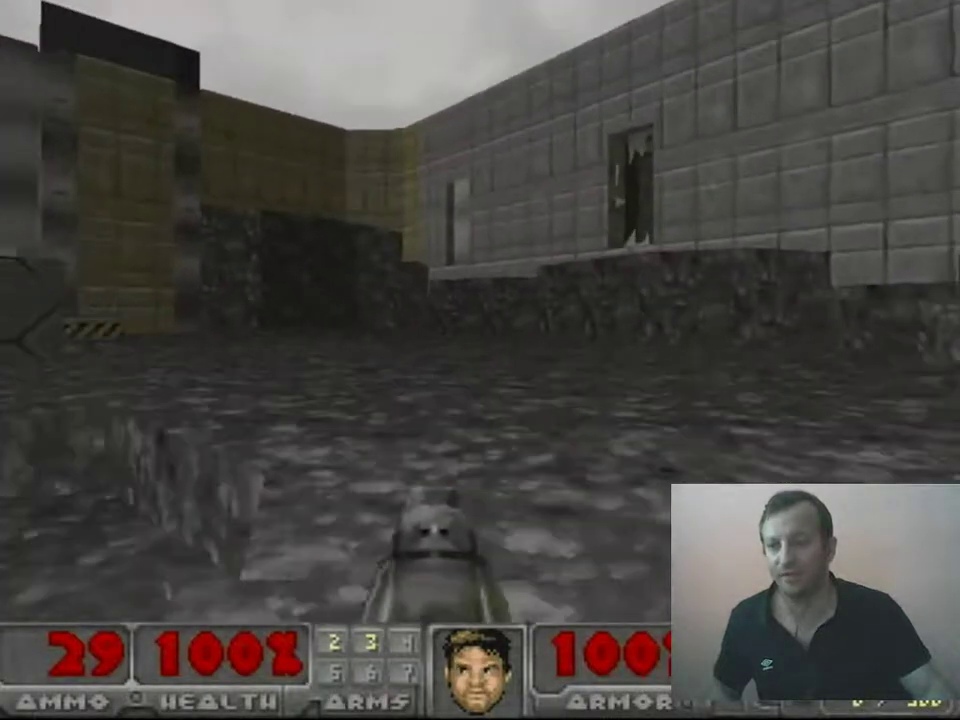
Stop playing and quit Freedoom, confirming the exit to return to the desktop
key("Left")
key("Escape")
key("Up")
key("Return")
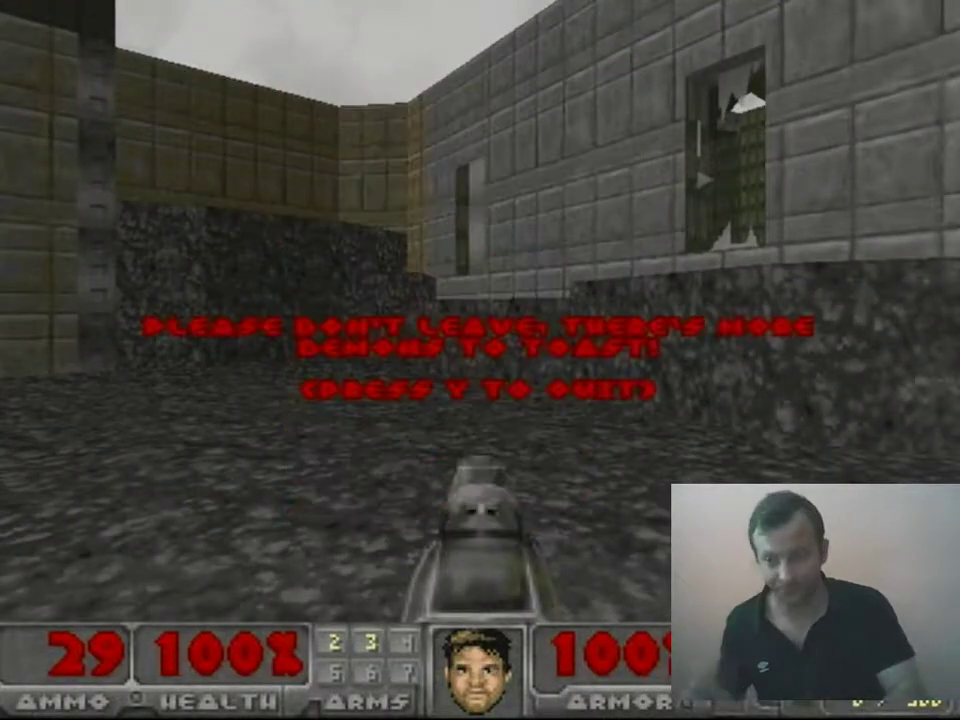
key("y")
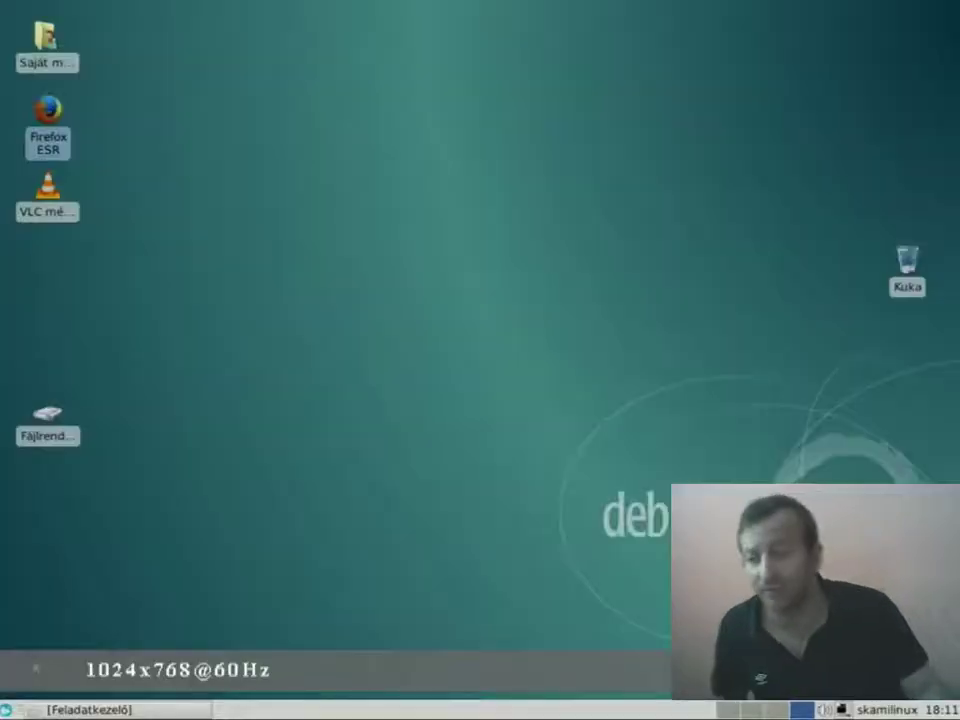
Look over the wireless networks listed in Wicd hálózatkezelő and close its window
key("super")
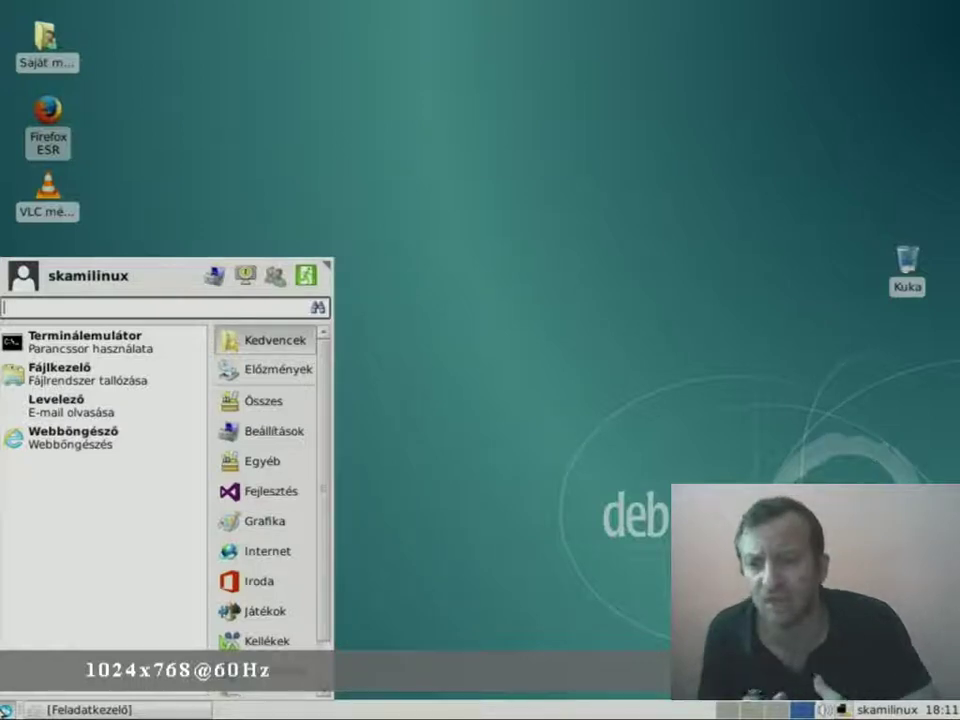
left_click(562, 513)
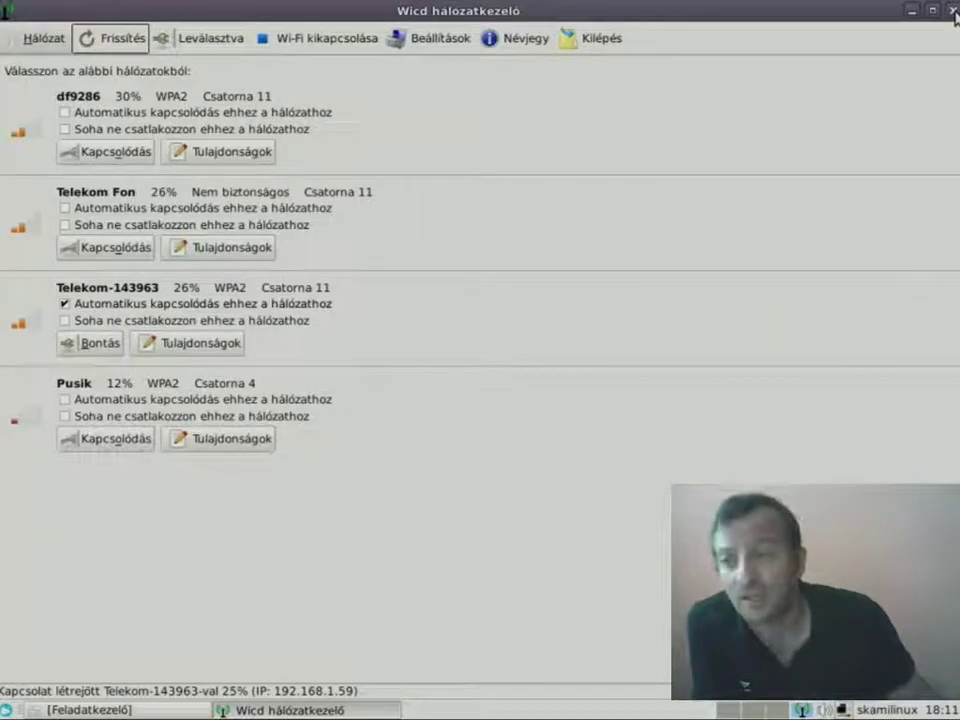
left_click(952, 10)
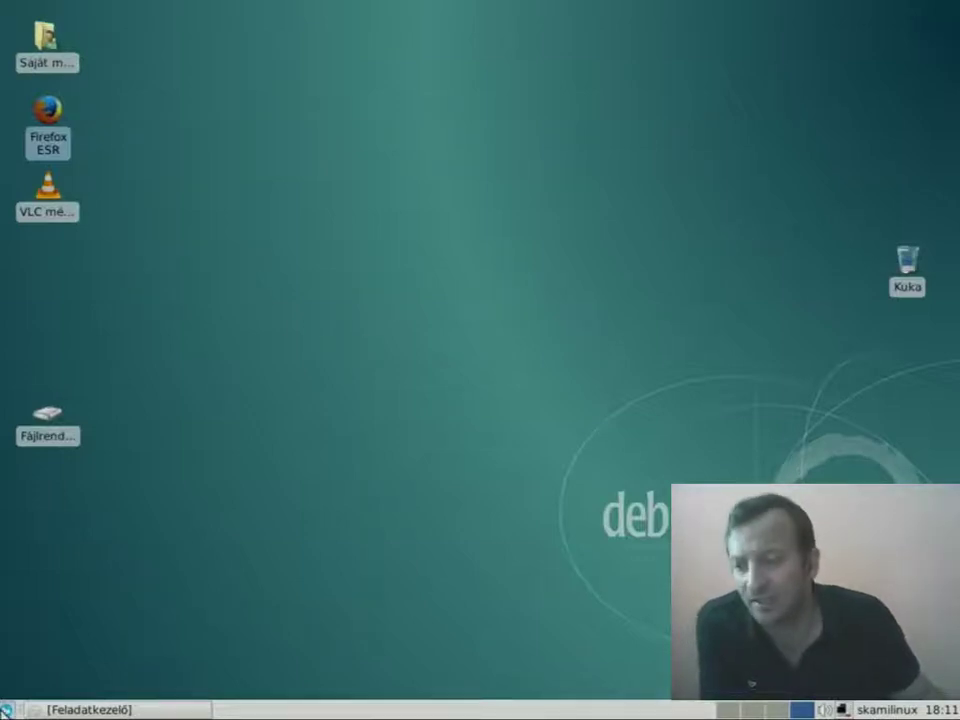
Browse the application categories and launch OpenArena from the Játékok category
left_click(6, 708)
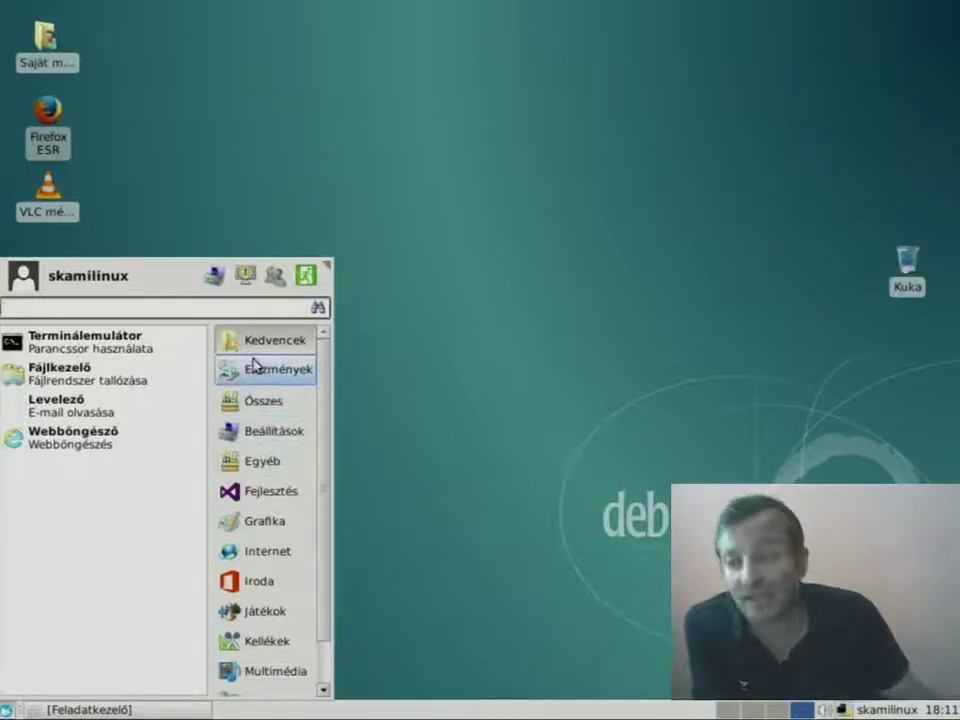
scroll(278, 572, "down", 1)
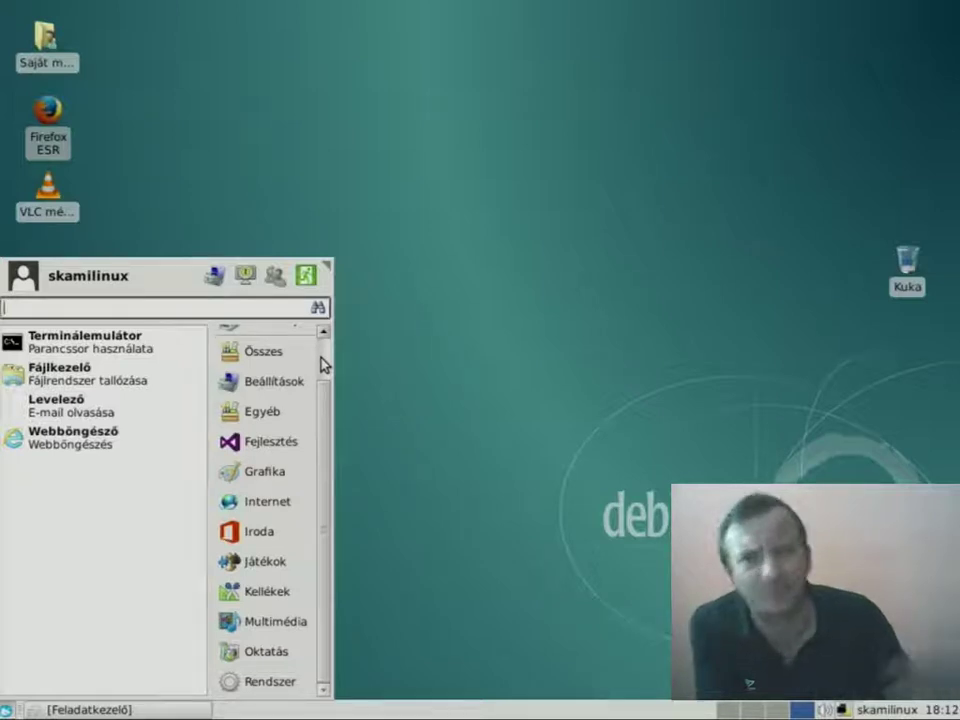
scroll(323, 366, "up", 1)
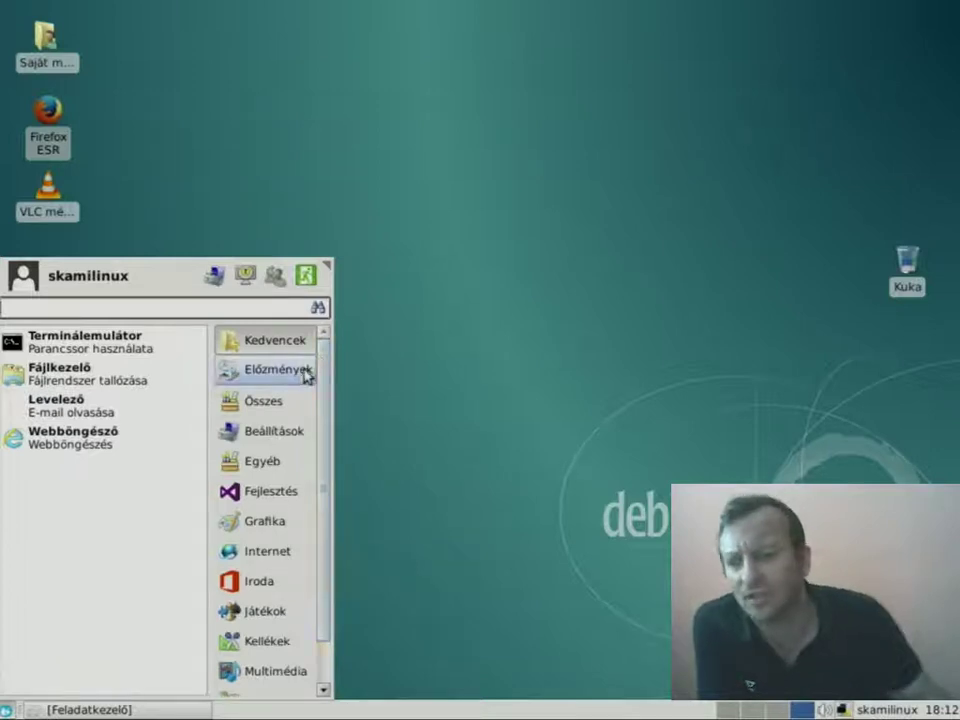
scroll(329, 395, "down", 1)
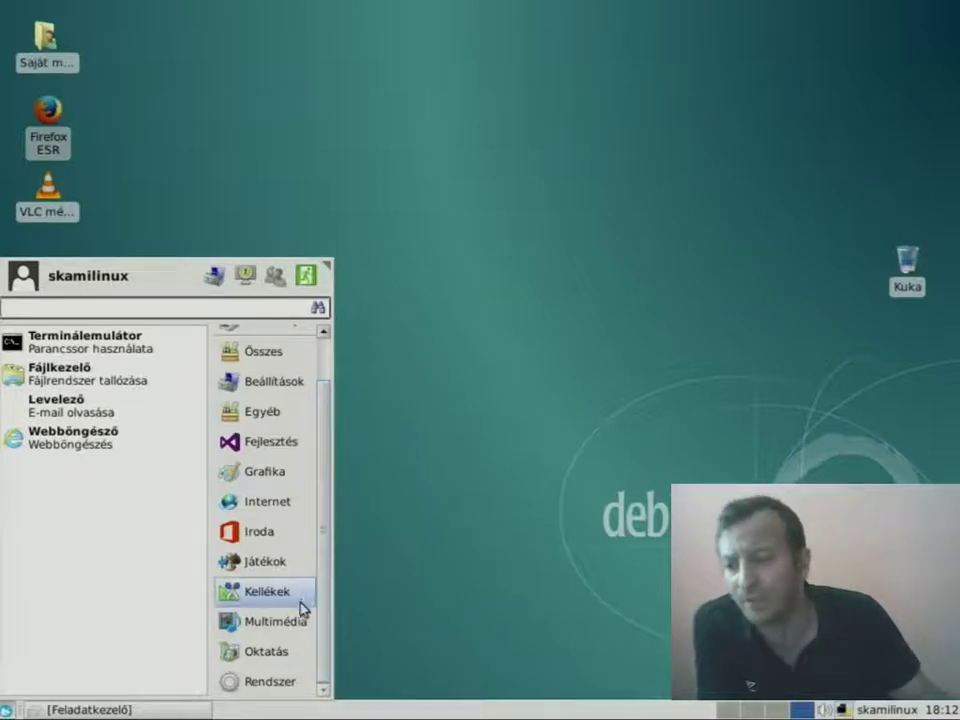
left_click(281, 563)
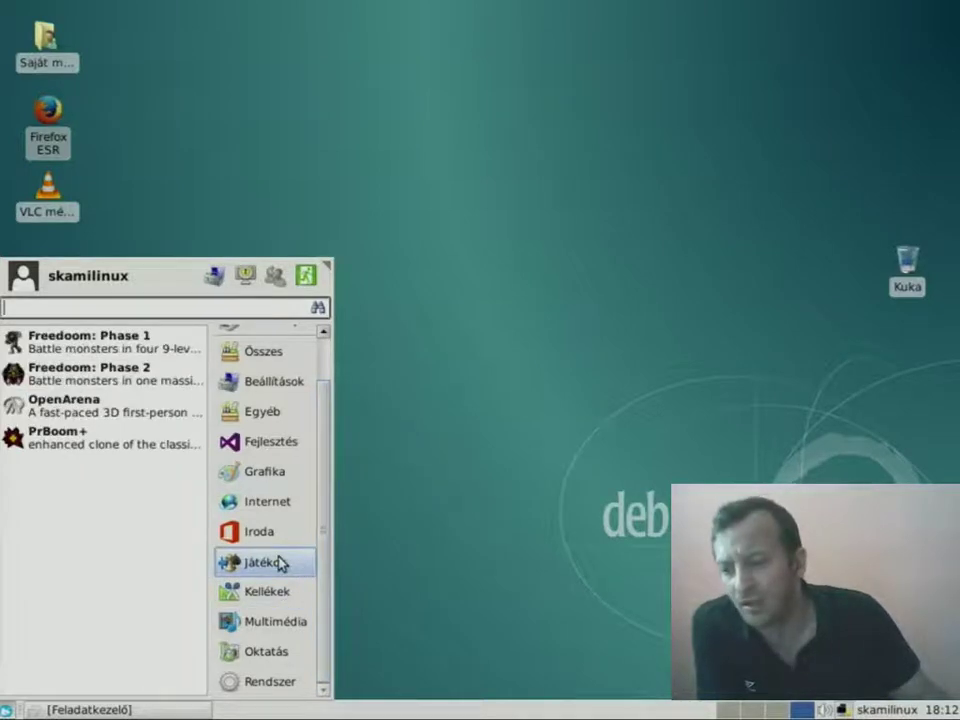
left_click(120, 412)
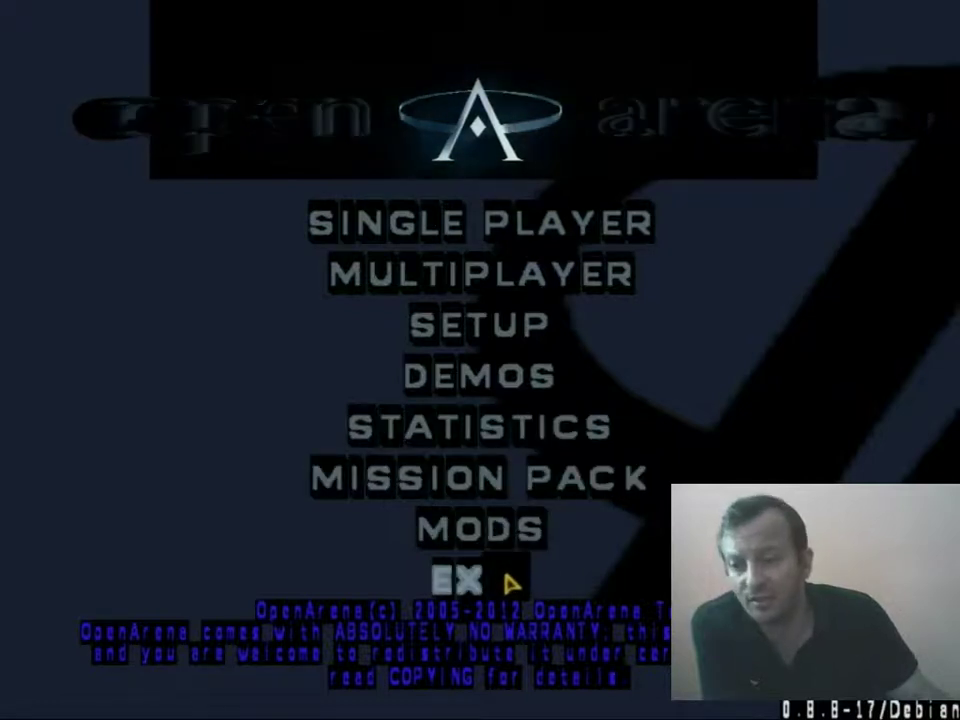
Start a single-player match on the OA_RPG3DM2 arena at the "I Can Win" difficulty
left_click(520, 232)
left_click(399, 182)
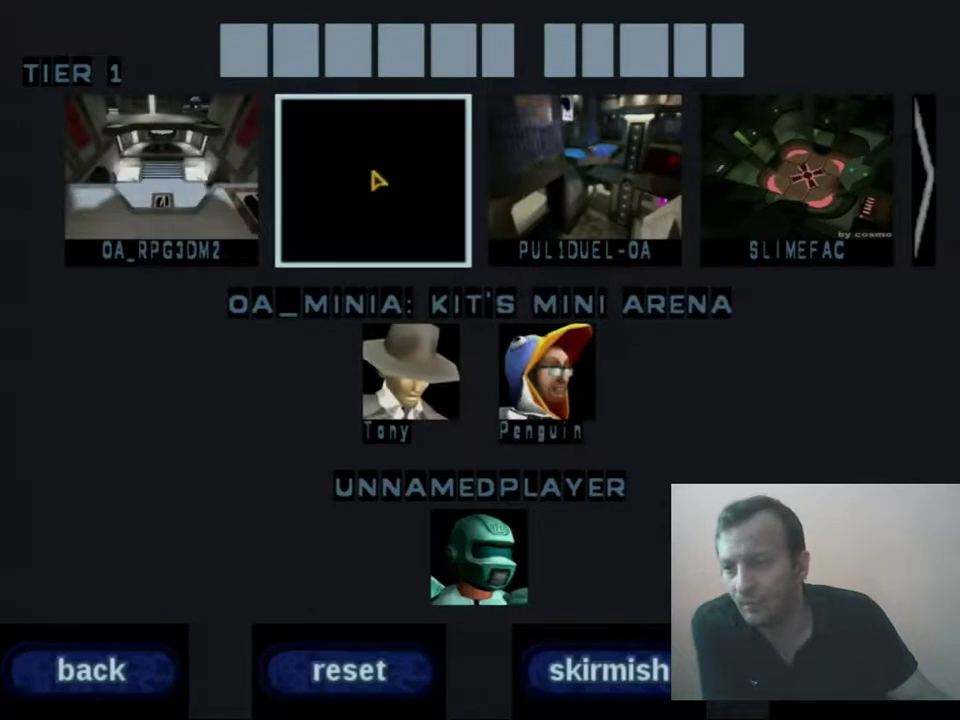
left_click(253, 189)
left_click(928, 703)
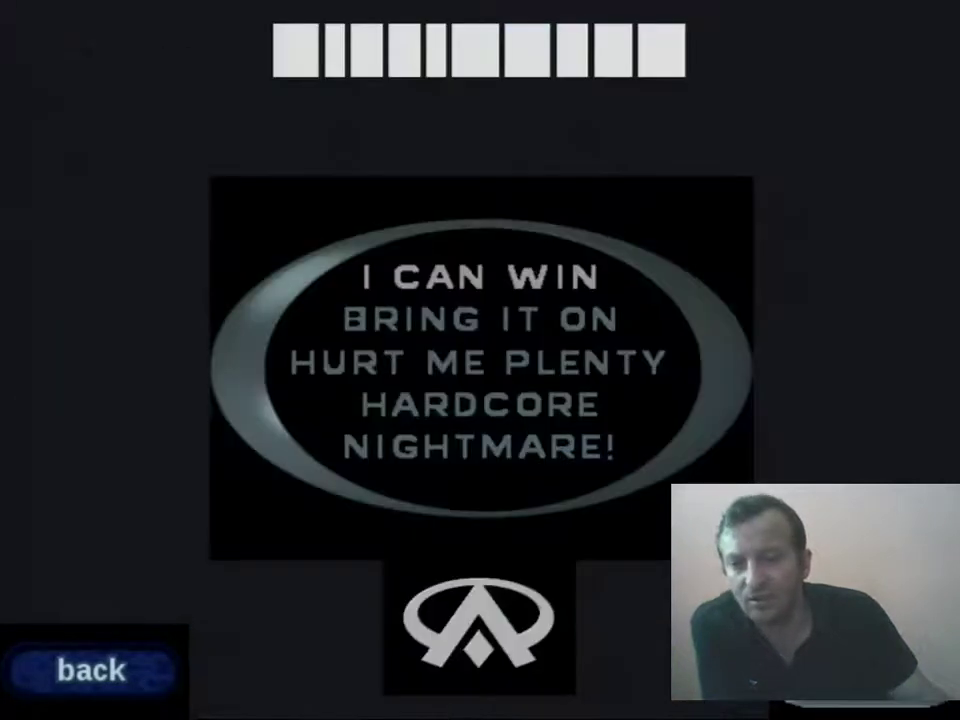
left_click(480, 276)
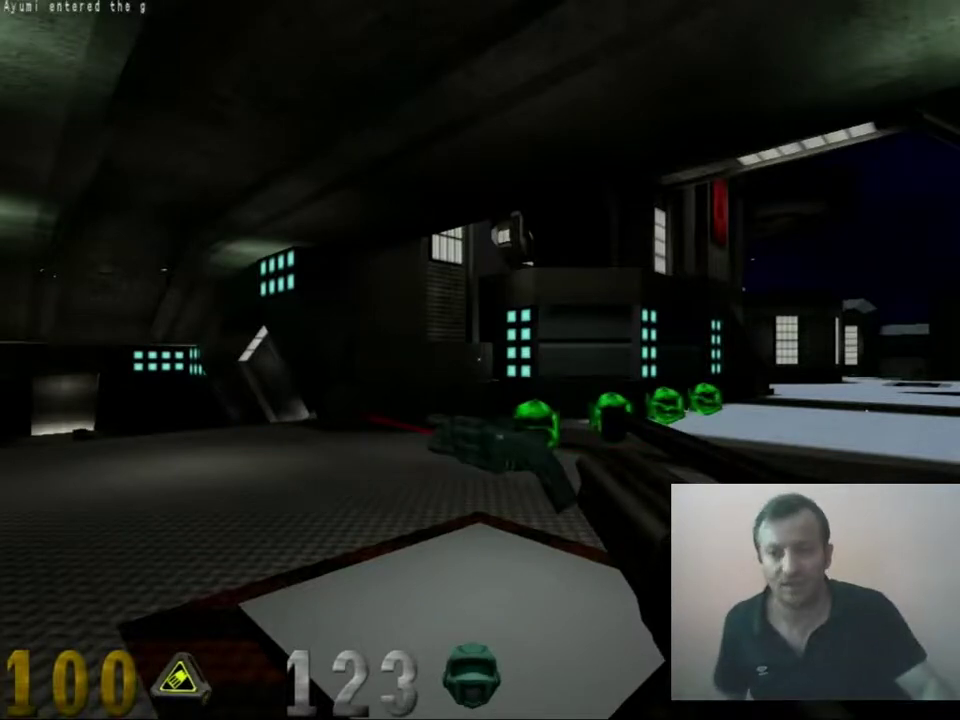
Walk forward through the arena and switch to weapon 5
key("w")
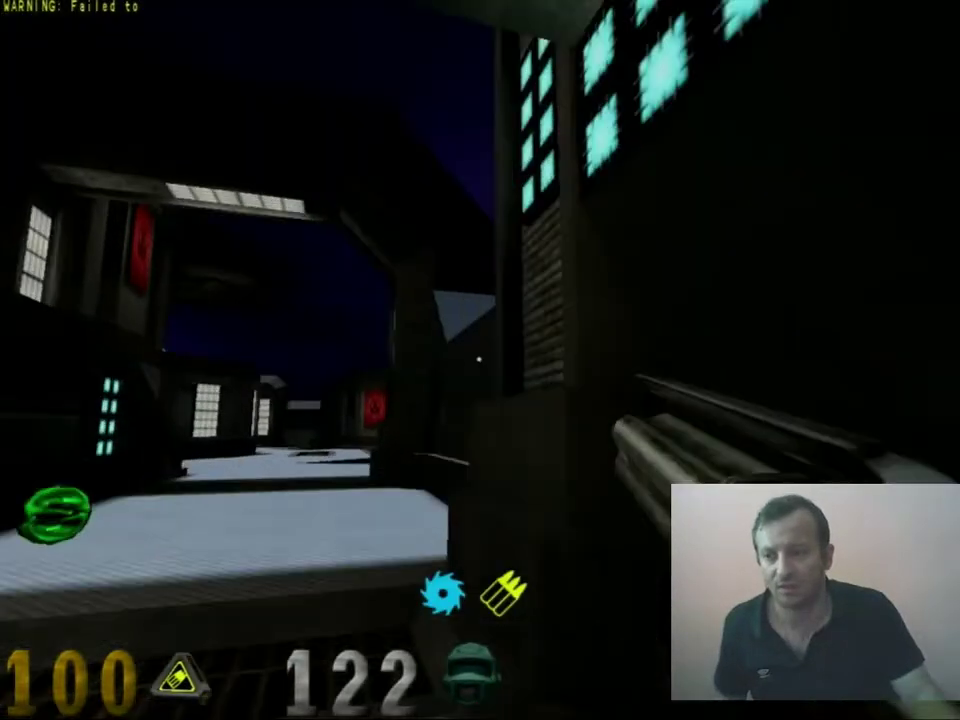
key("5")
key("w")
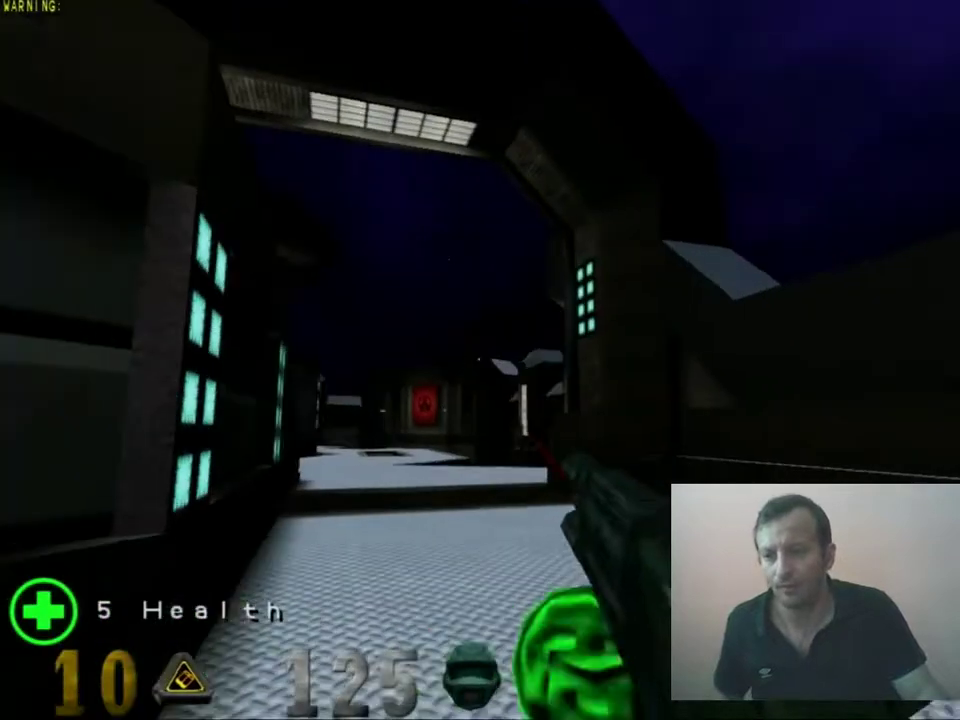
Leave the match and exit OpenArena, confirming the exit
key("Escape")
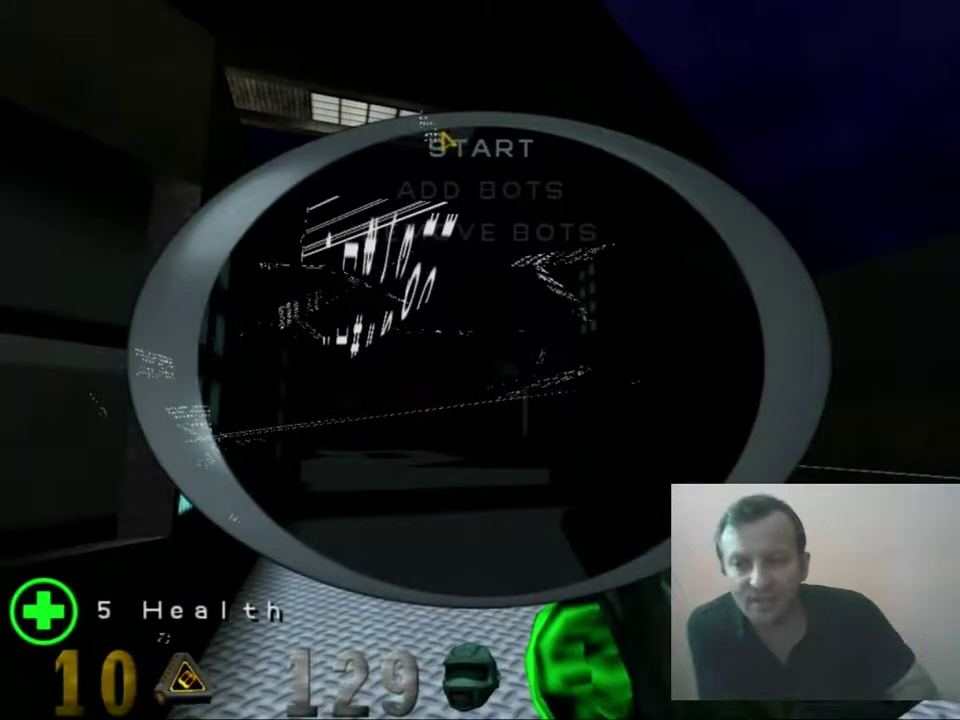
key("Escape")
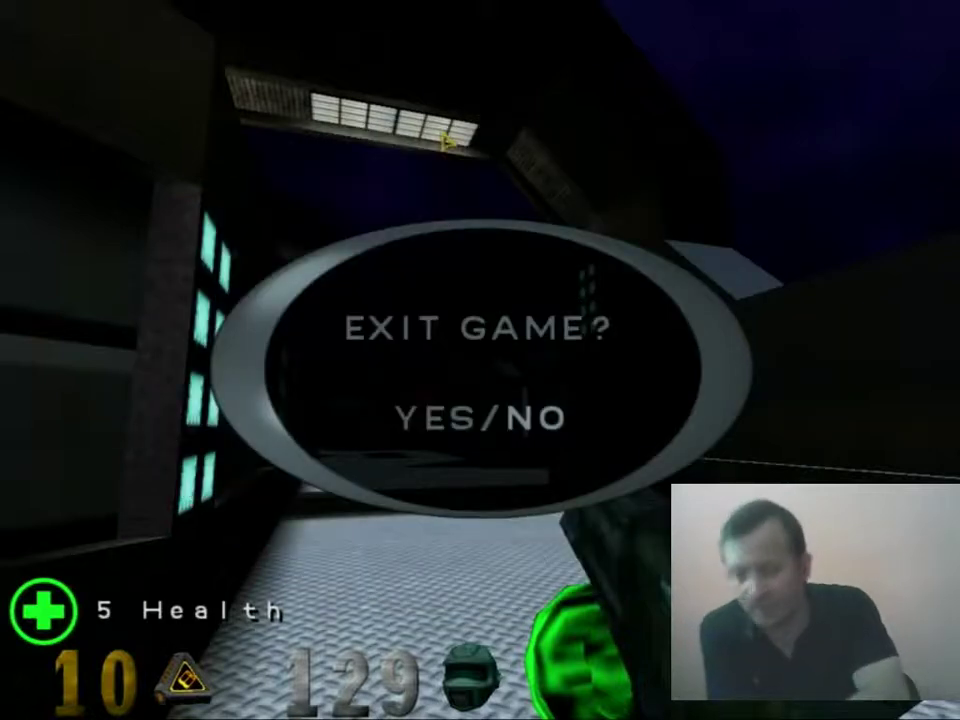
key("y")
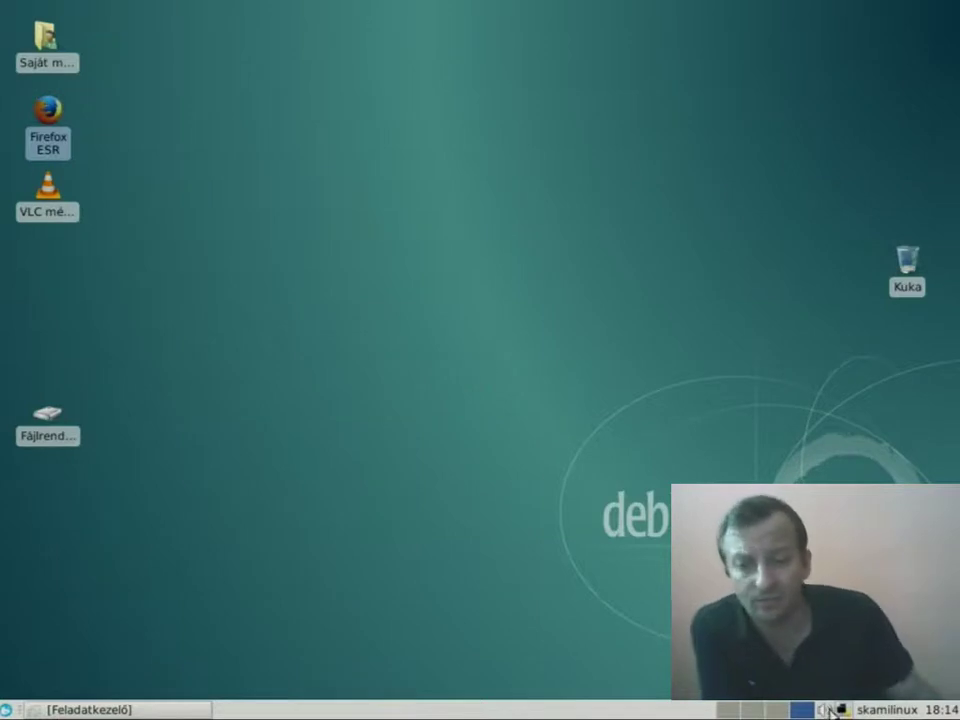
Bring up Feladatkezelő, examine the CPU and memory use of the panel plugin processes, and close it
left_click(205, 710)
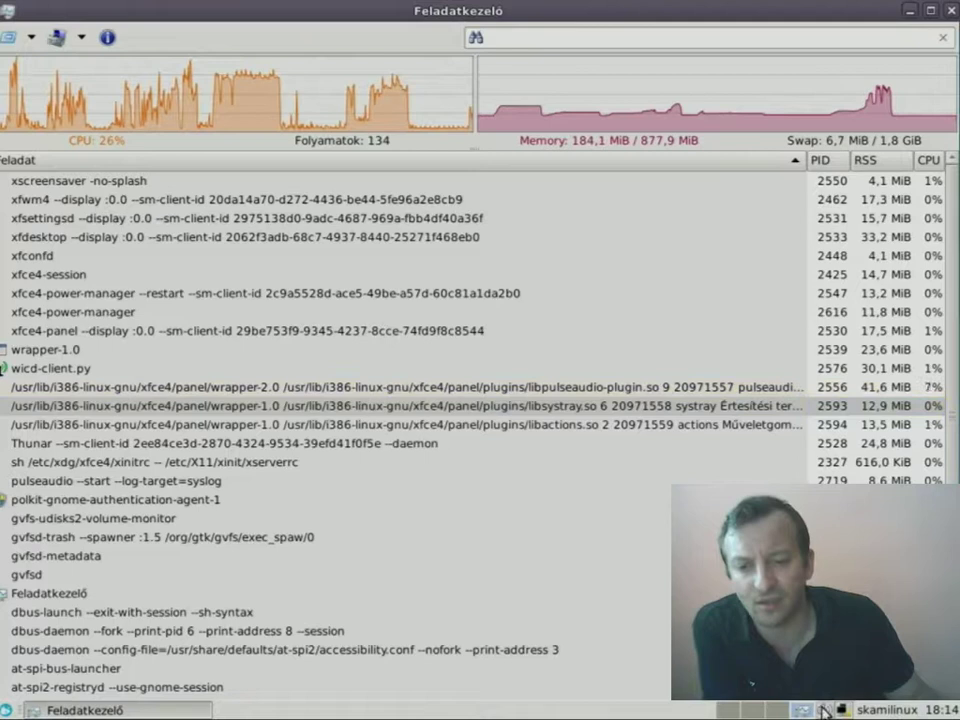
left_click(893, 712)
left_click(332, 398)
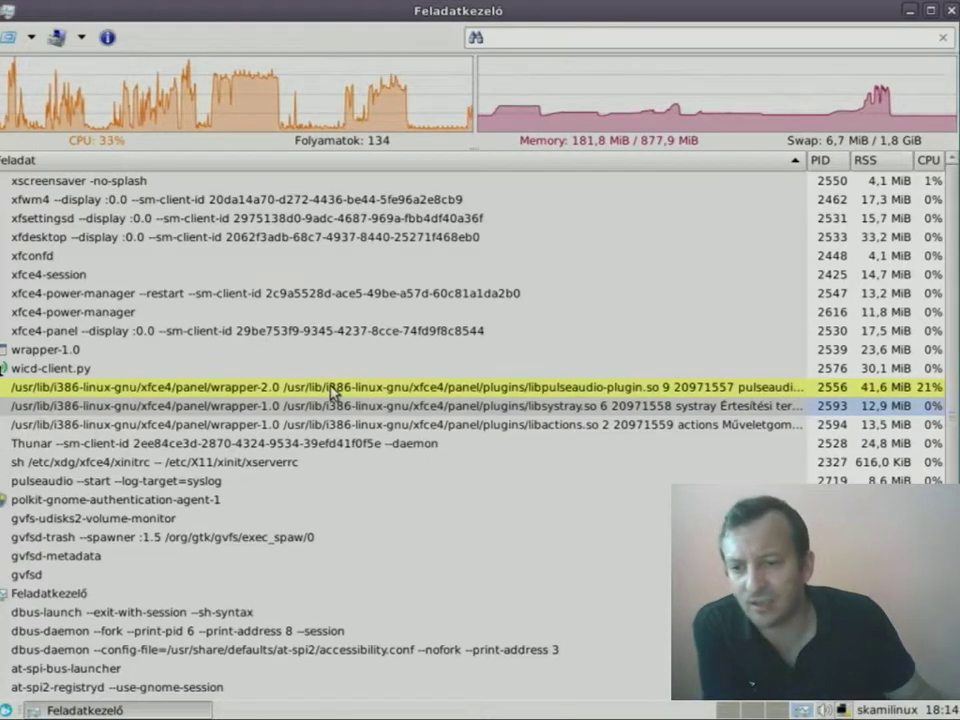
left_click(727, 425)
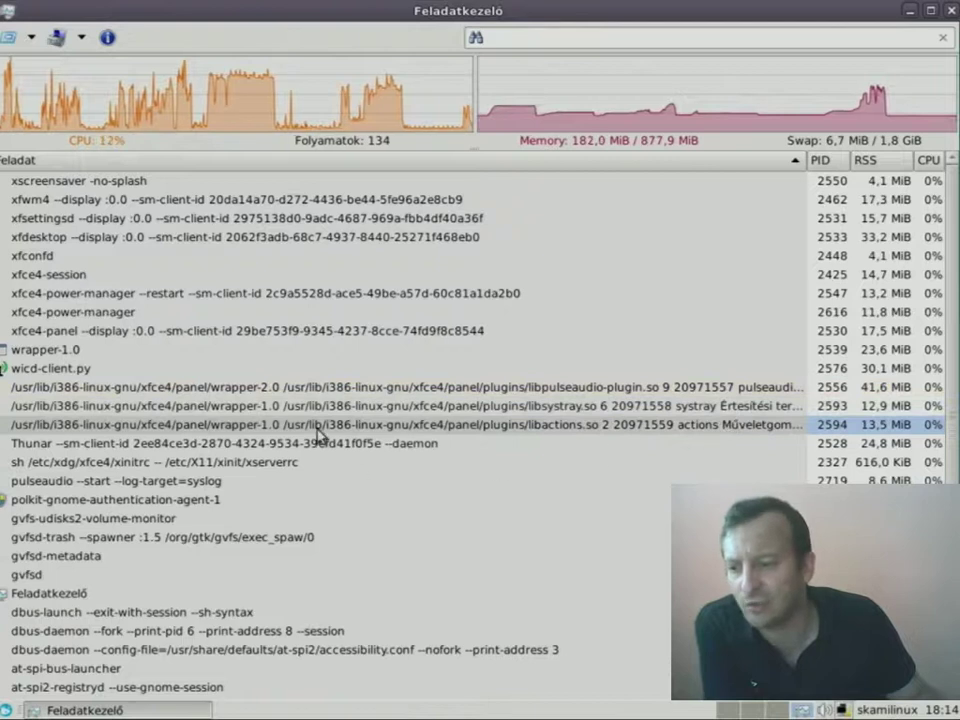
scroll(315, 450, "down", 1)
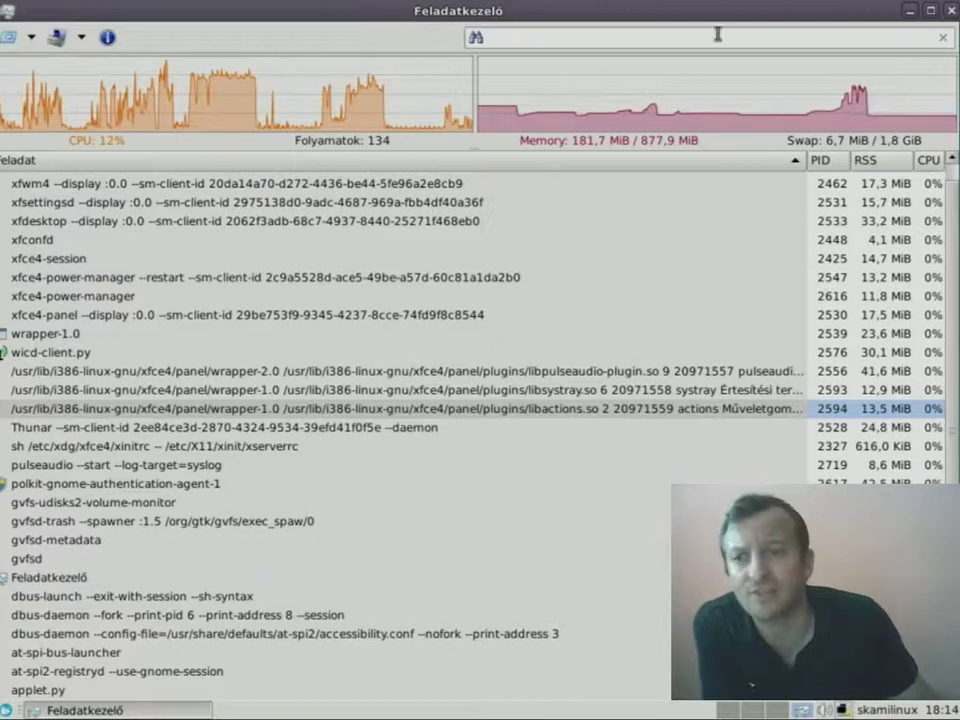
left_click(944, 10)
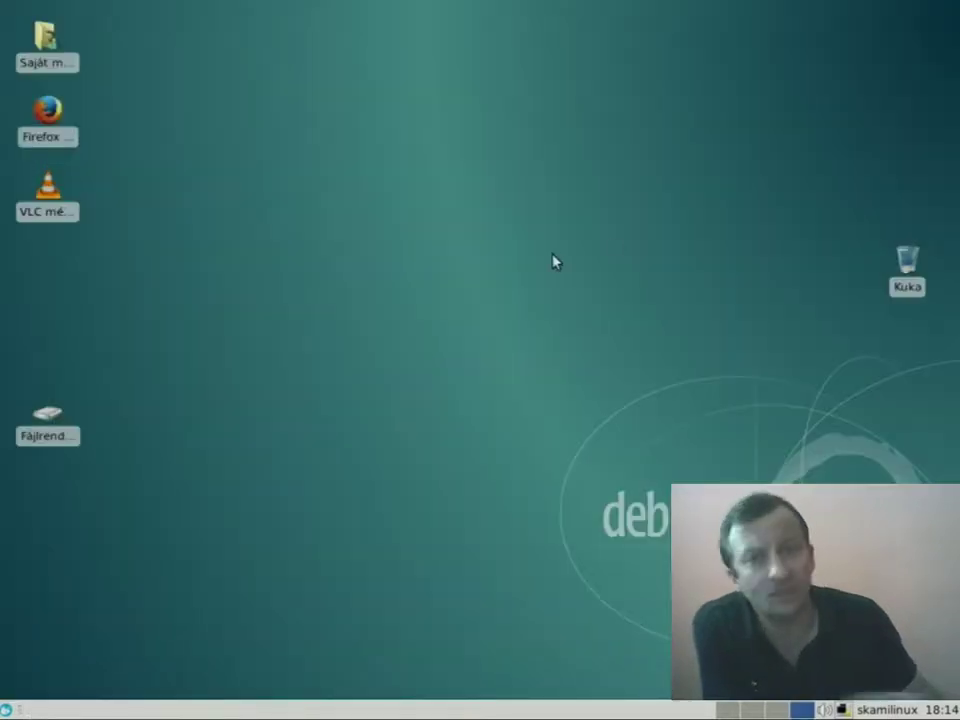